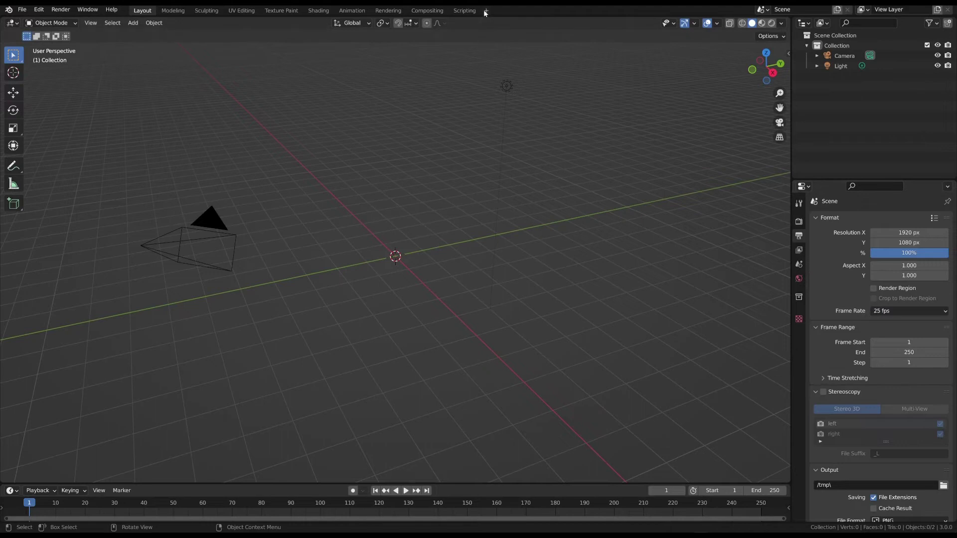
# Step: Add the VFX Motion Tracking workspace and load the sgabello.mov clip
pyautogui.click(486, 11)
pyautogui.moveTo(449, 60)
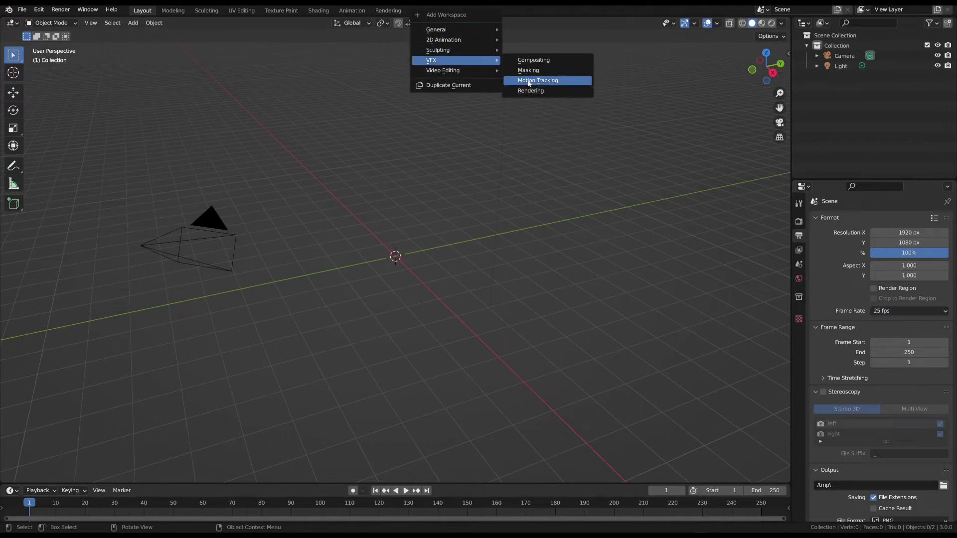
pyautogui.click(534, 80)
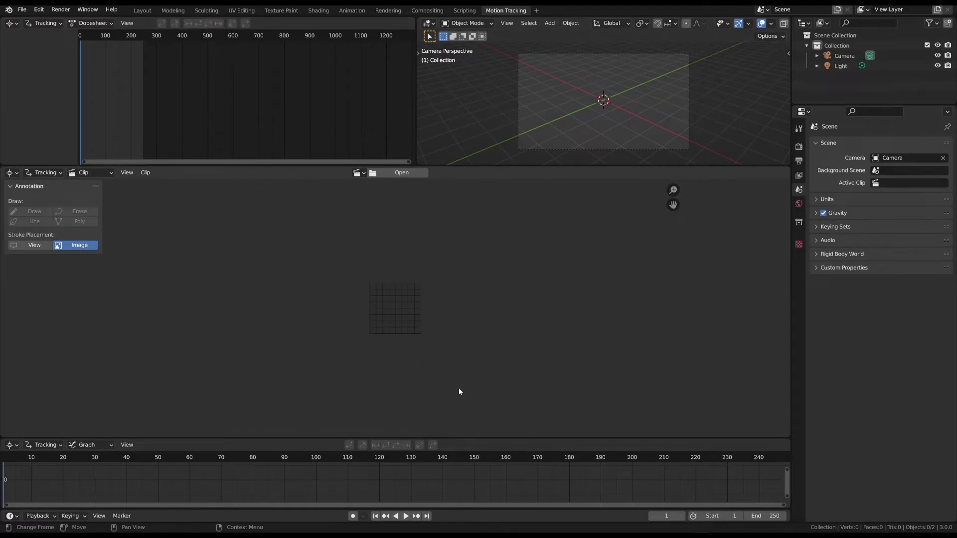
pyautogui.click(413, 172)
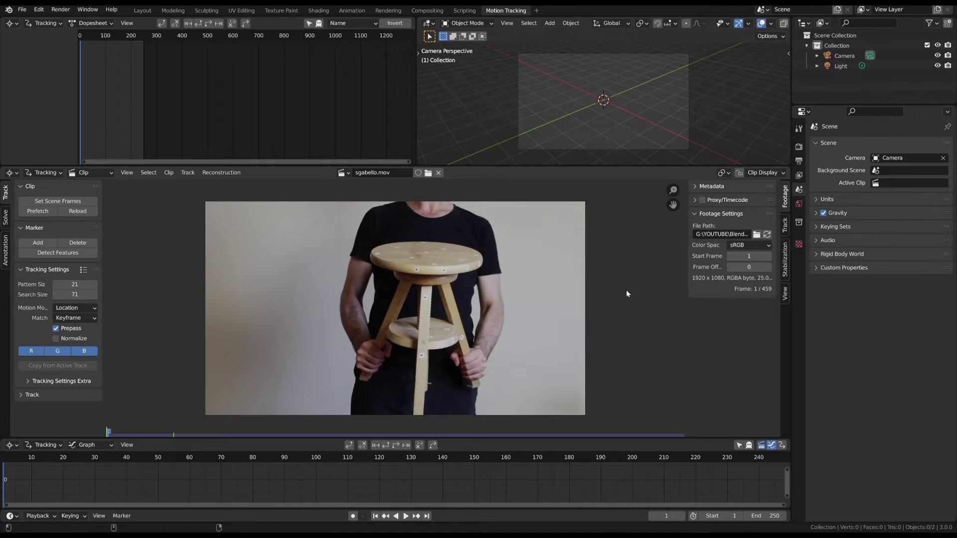
# Step: Set the scene frame range to start 40 and end 150
pyautogui.doubleClick(718, 515)
pyautogui.write('40')
pyautogui.press('Tab')
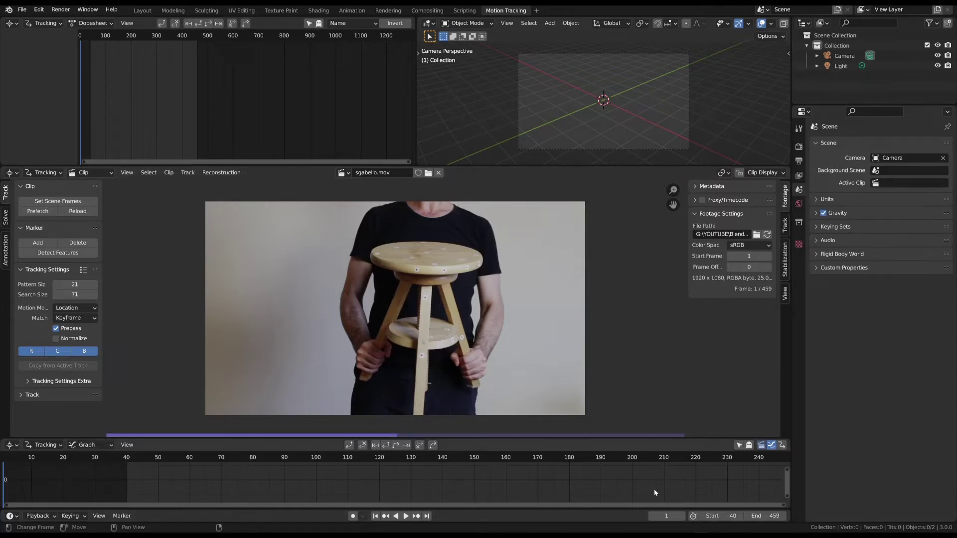
pyautogui.write('150')
pyautogui.press('Return')
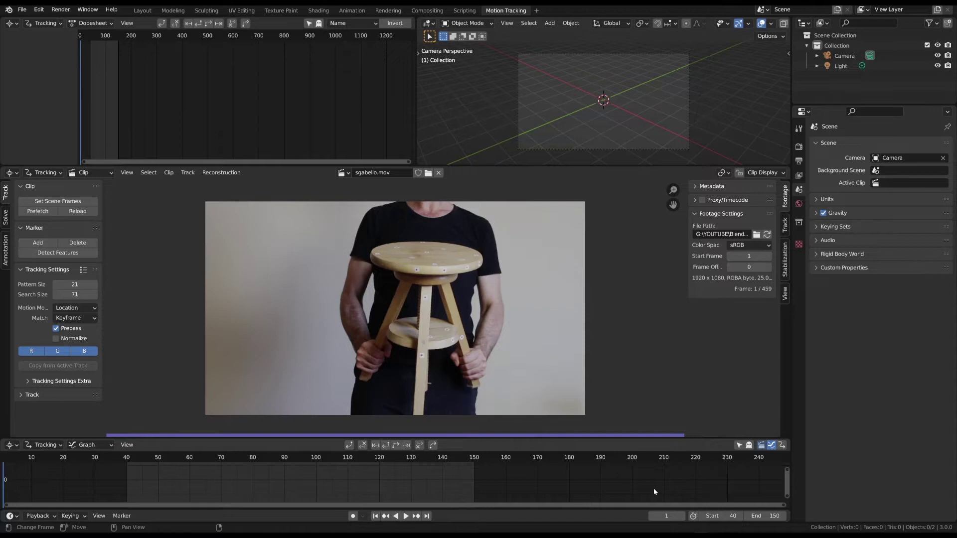
pyautogui.press('space')
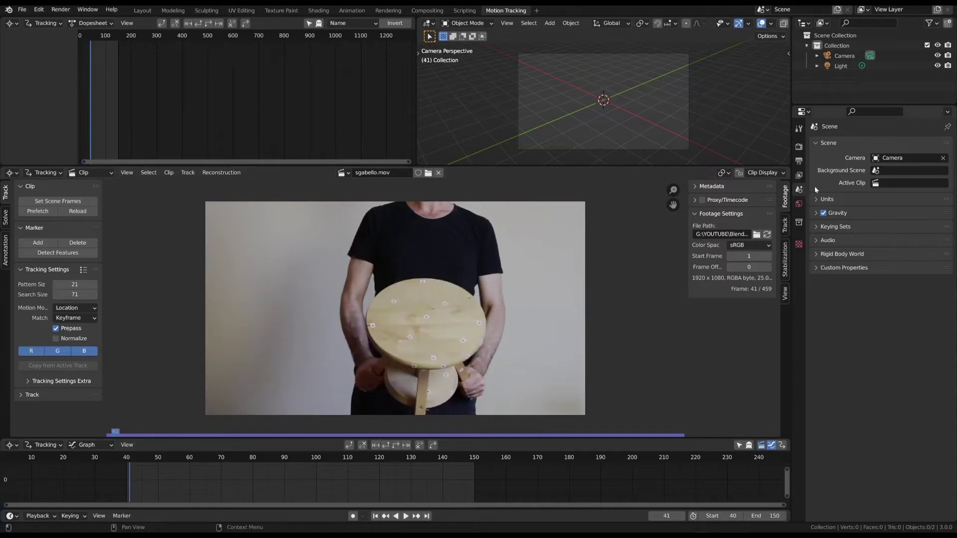
# Step: Add a tracking object named Object beside Camera and reveal the camera's 24 mm lens settings
pyautogui.click(784, 225)
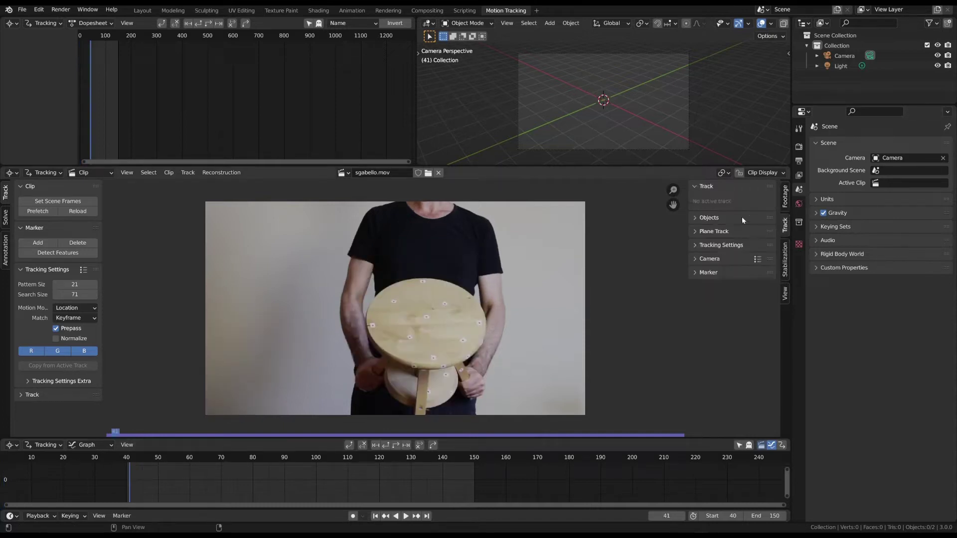
pyautogui.click(713, 218)
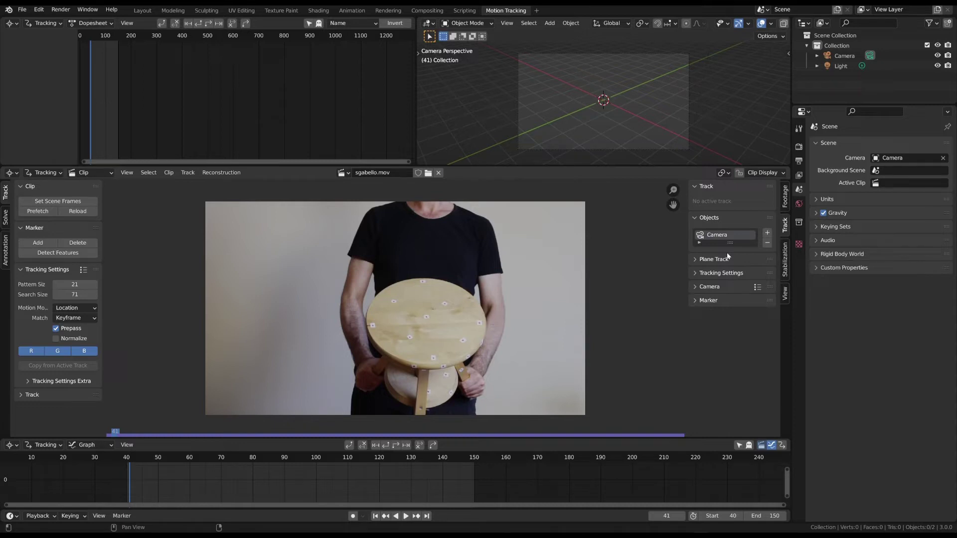
pyautogui.click(767, 233)
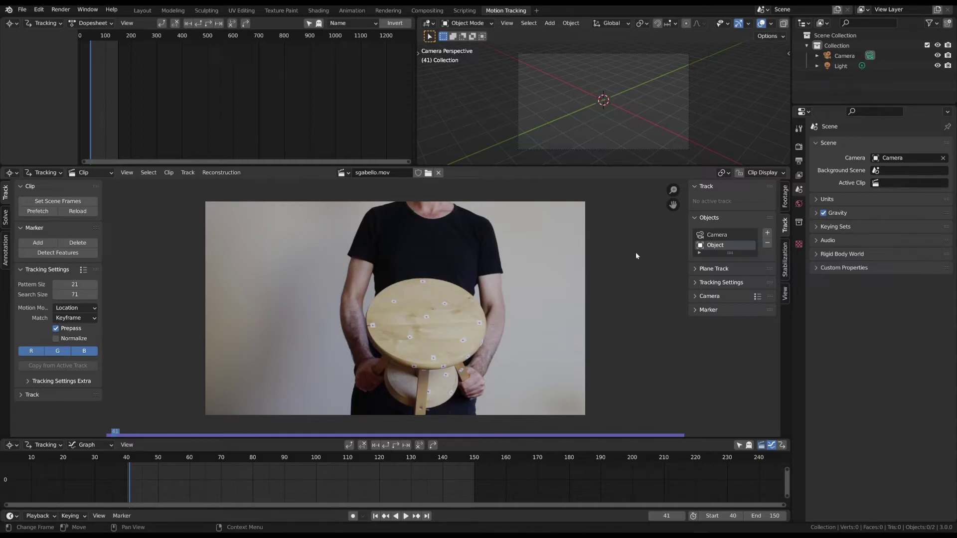
pyautogui.click(692, 293)
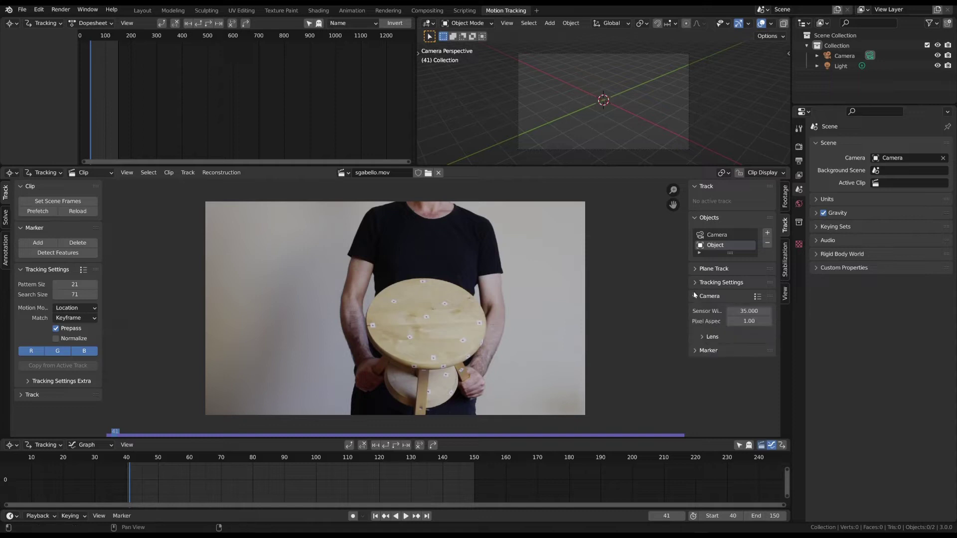
pyautogui.click(700, 338)
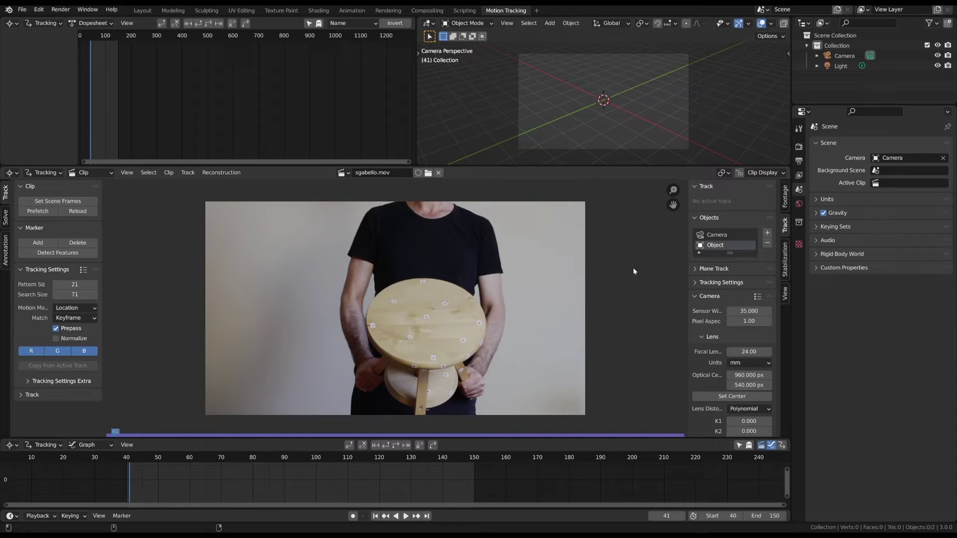
# Step: Apply the pattern 31 / search 91 preset and track a first seat marker forward from frame 40
pyautogui.click(83, 269)
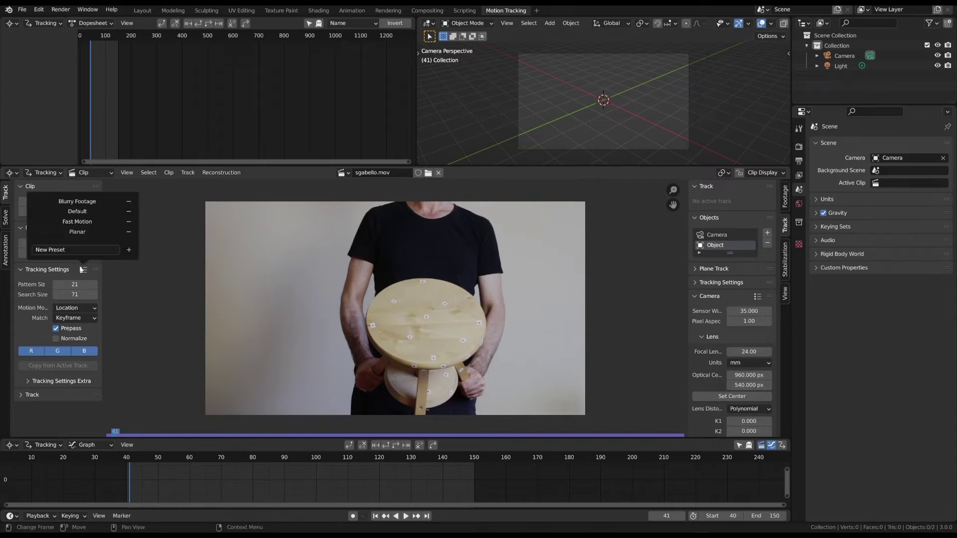
pyautogui.click(74, 203)
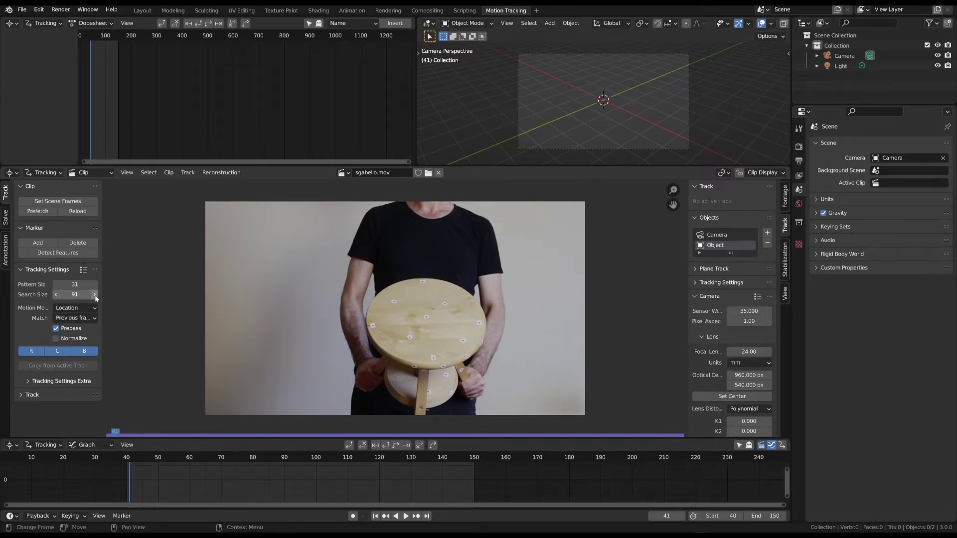
pyautogui.click(38, 243)
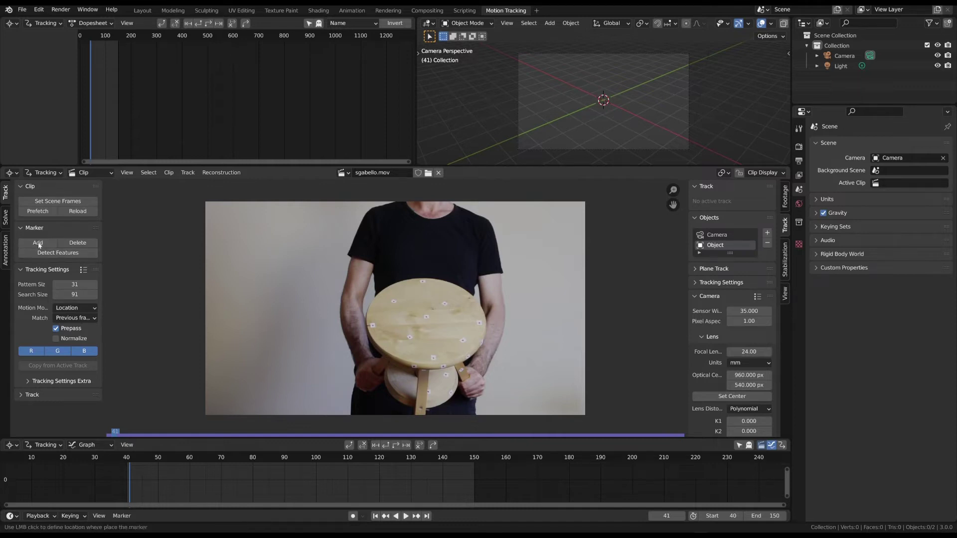
pyautogui.click(422, 282)
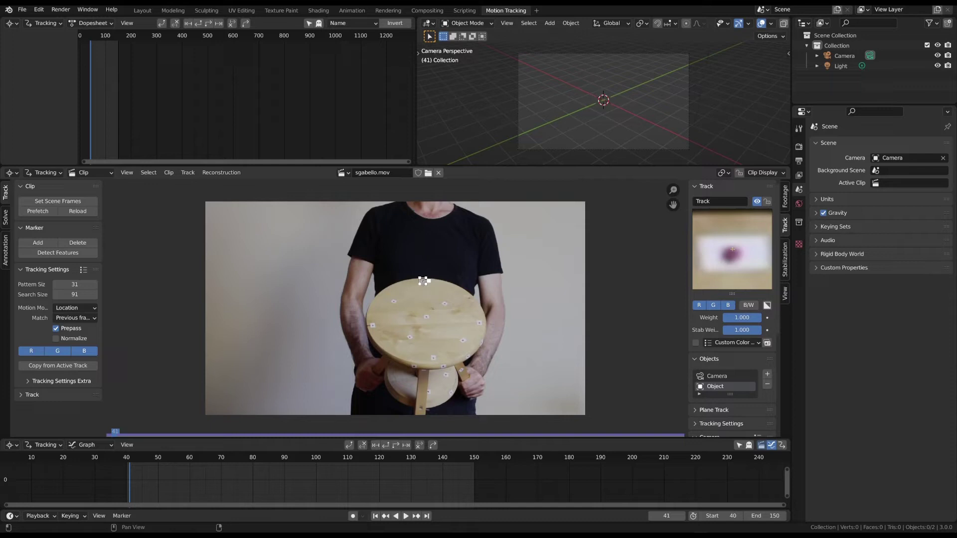
pyautogui.moveTo(717, 251); pyautogui.dragTo(718, 246)
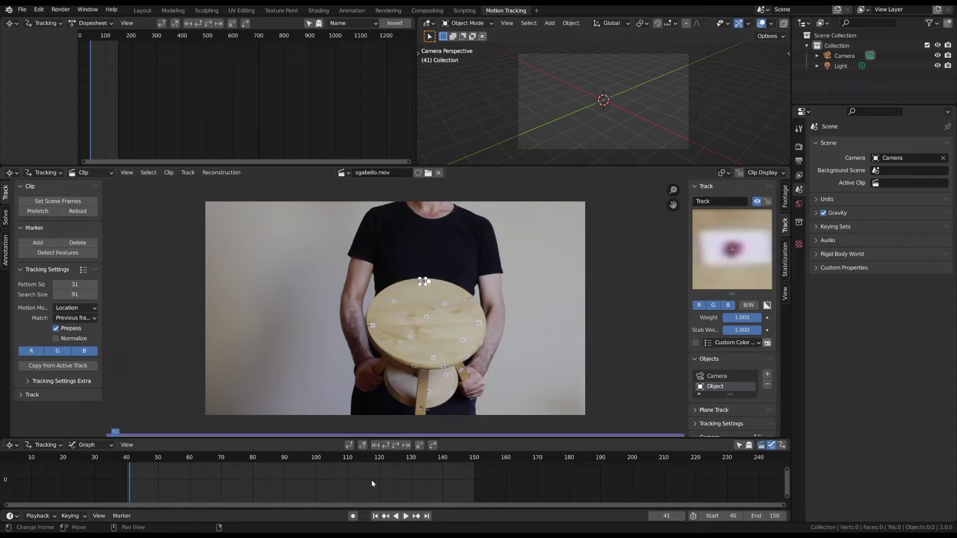
pyautogui.click(375, 515)
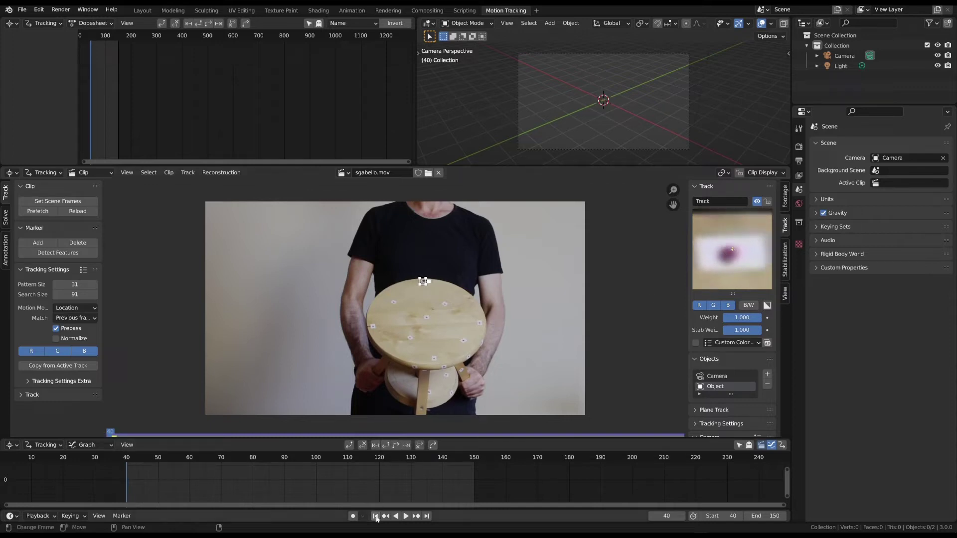
pyautogui.click(400, 445)
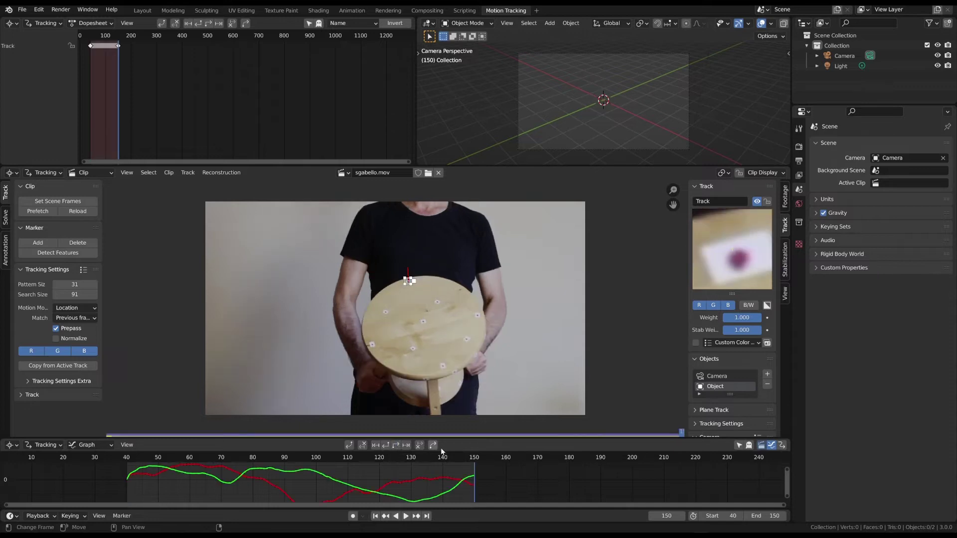
# Step: Place two more seat markers, tracking one backwards and one forward, then scrub back to inspect
pyautogui.keyDown('ctrl'); pyautogui.click(427, 319); pyautogui.keyUp('ctrl')
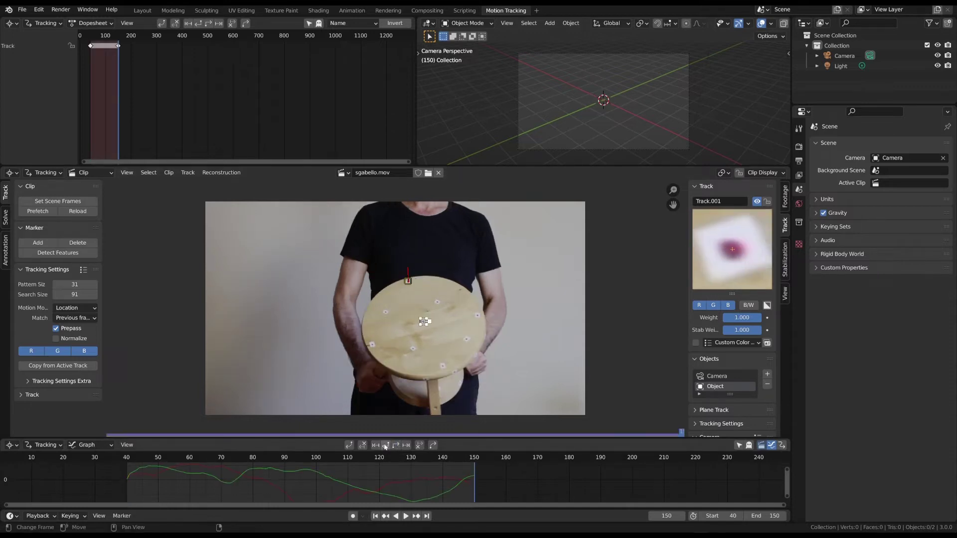
pyautogui.hotkey('shift', 'ctrl', 't')
pyautogui.keyDown('ctrl'); pyautogui.click(415, 367); pyautogui.keyUp('ctrl')
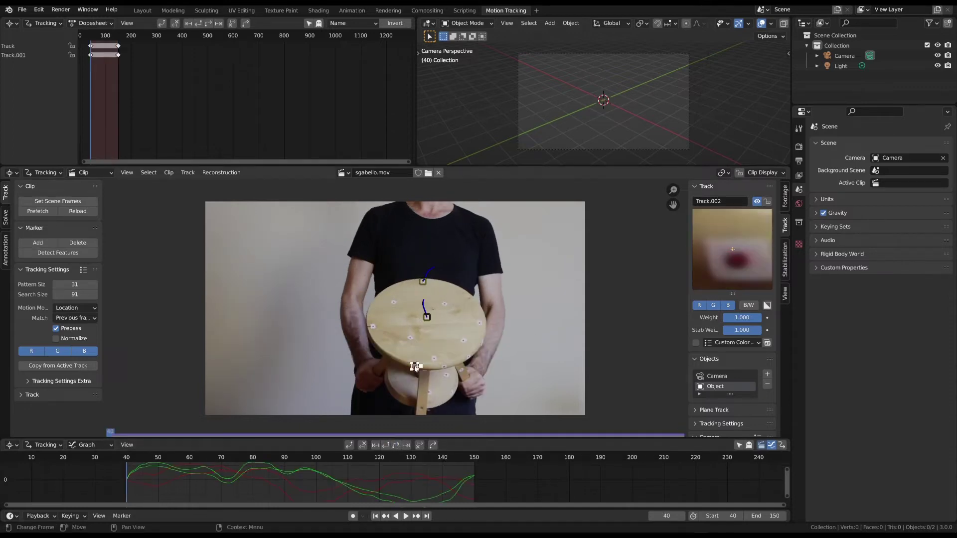
pyautogui.click(395, 445)
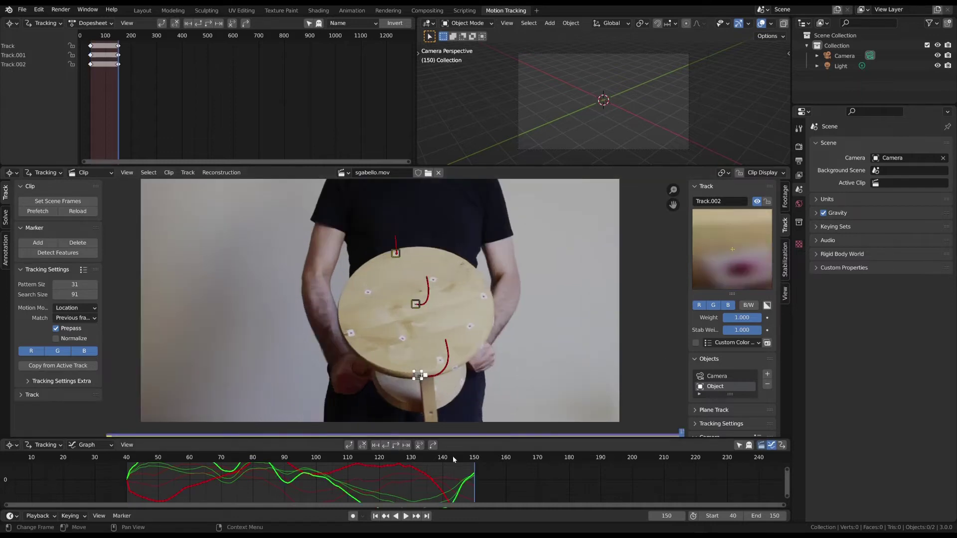
pyautogui.moveTo(405, 458); pyautogui.dragTo(328, 461)
# Step: Delete the faulty Track.002 and track a replacement stool marker forward from frame 40
pyautogui.press('x')
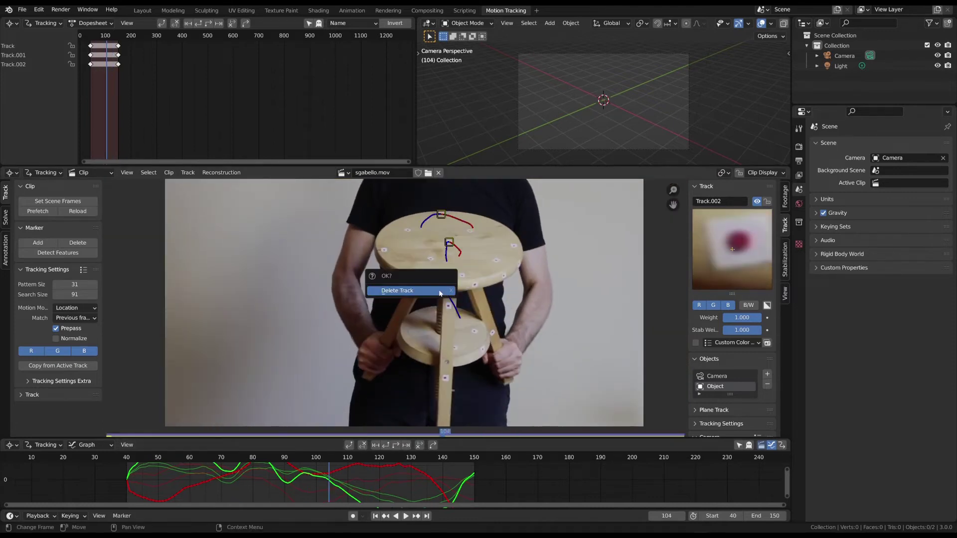
pyautogui.click(403, 290)
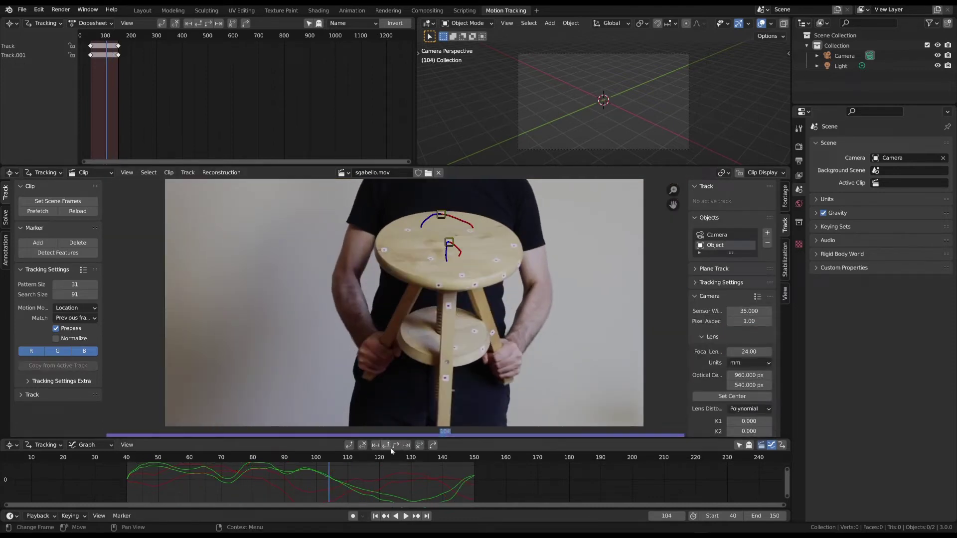
pyautogui.hotkey('shift', 'Left')
pyautogui.click(36, 242)
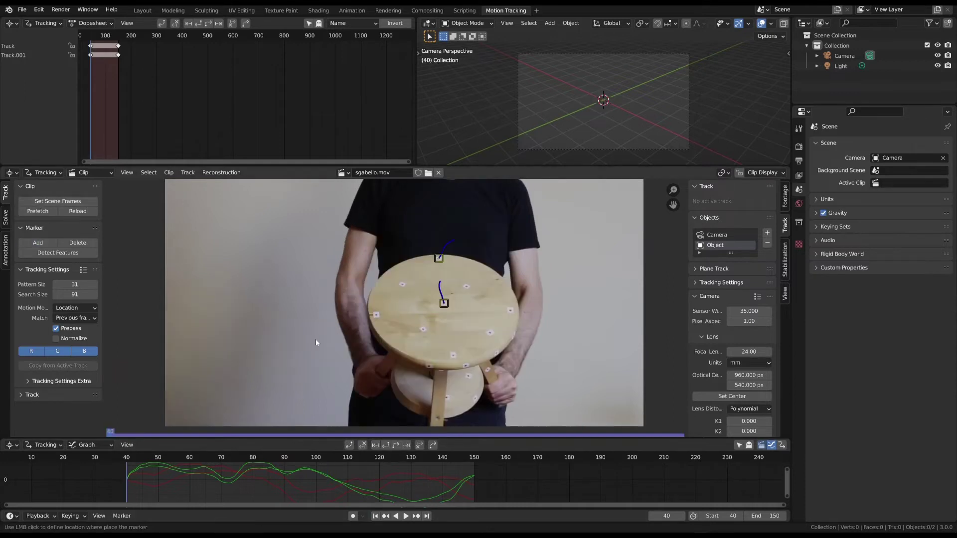
pyautogui.click(497, 356)
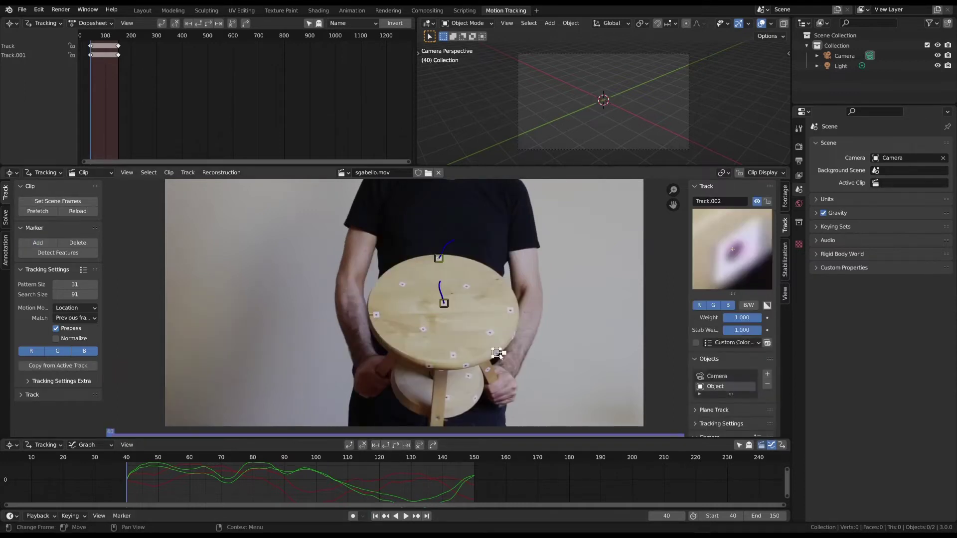
pyautogui.click(397, 445)
# Step: Check the replacement track by scrubbing, nudging it back onto its dot and re-tracking to 150
pyautogui.moveTo(379, 457); pyautogui.dragTo(208, 438)
pyautogui.scroll(3, 349, 349)
pyautogui.moveTo(455, 319); pyautogui.dragTo(453, 317)
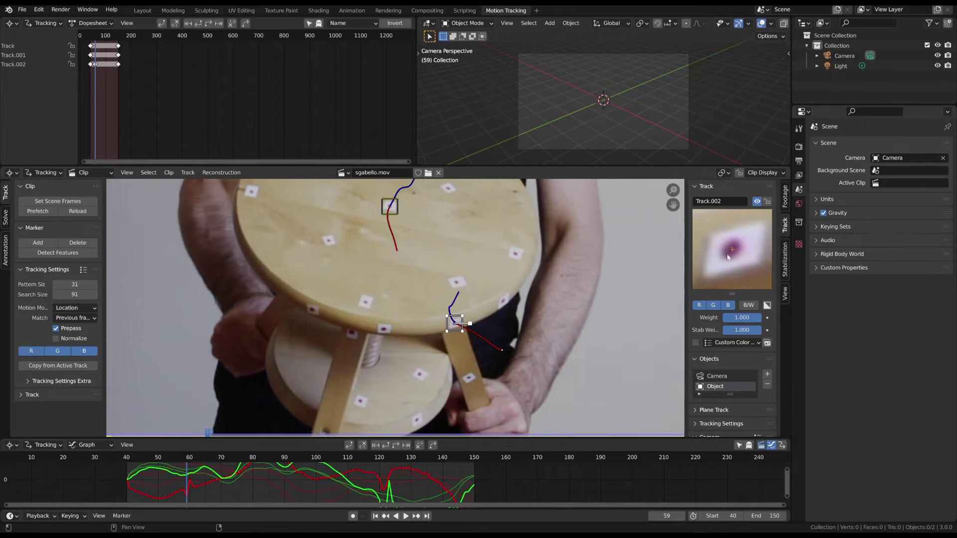
pyautogui.click(406, 446)
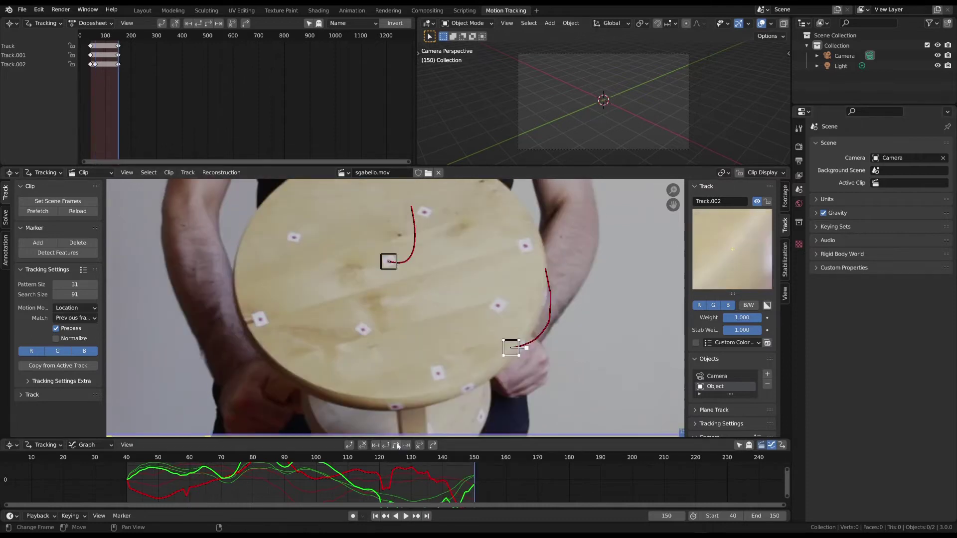
pyautogui.moveTo(451, 458); pyautogui.dragTo(313, 457)
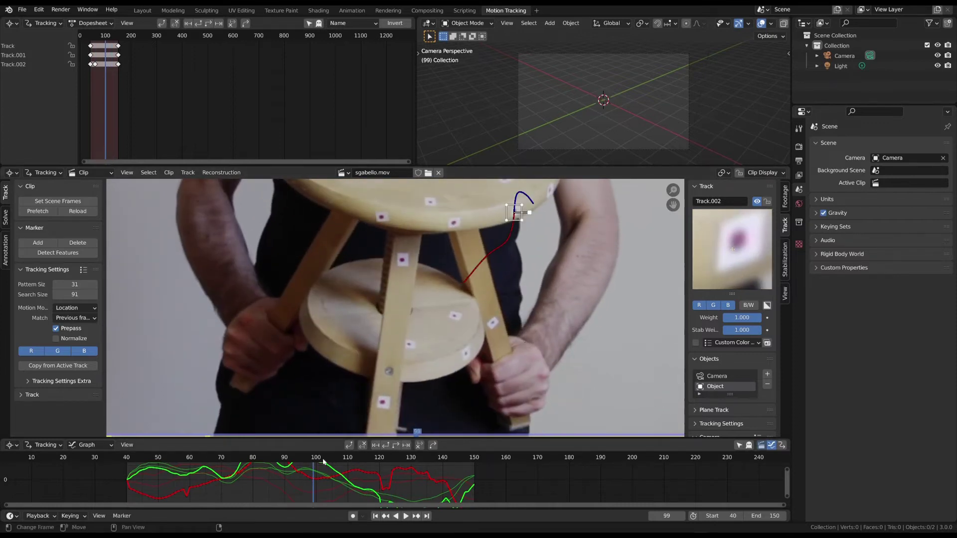
pyautogui.moveTo(314, 457); pyautogui.dragTo(380, 469)
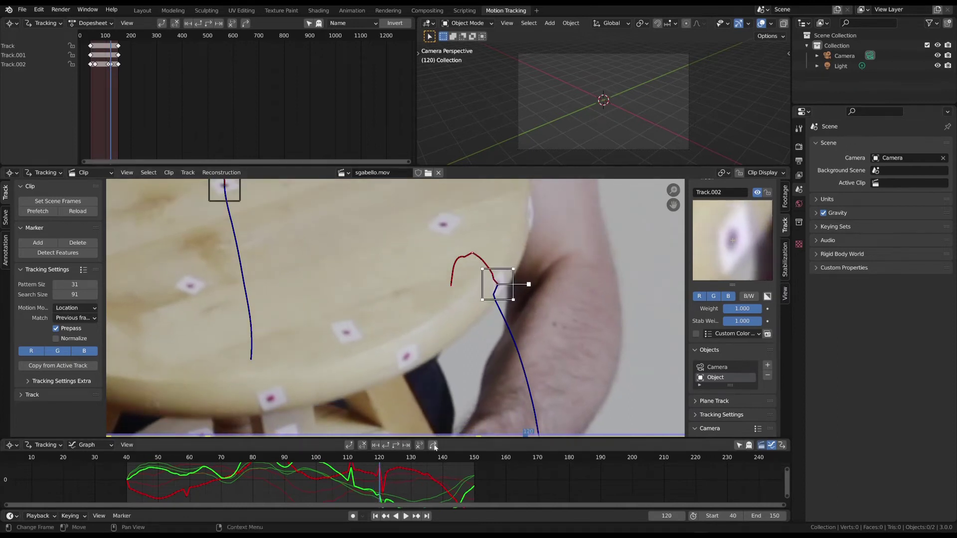
pyautogui.click(406, 445)
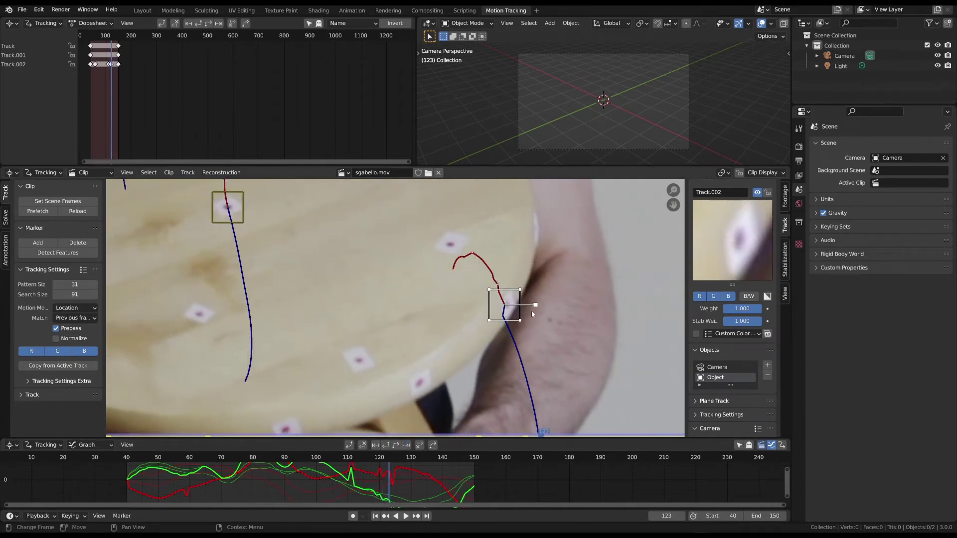
pyautogui.moveTo(532, 313); pyautogui.dragTo(534, 314)
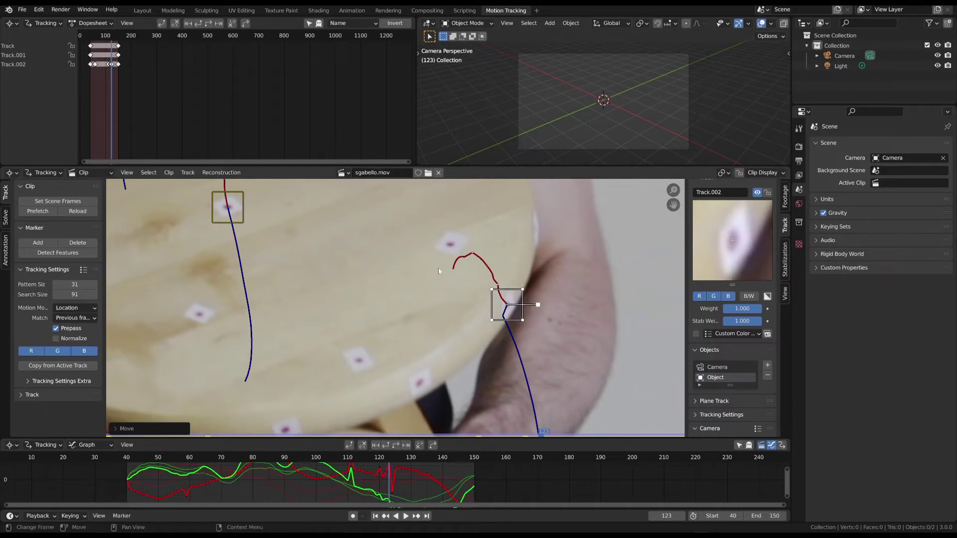
# Step: Delete the drifting Track.002, then add Track.003 tracked forward and Track.004 tracked backwards
pyautogui.press('x')
pyautogui.click(498, 315)
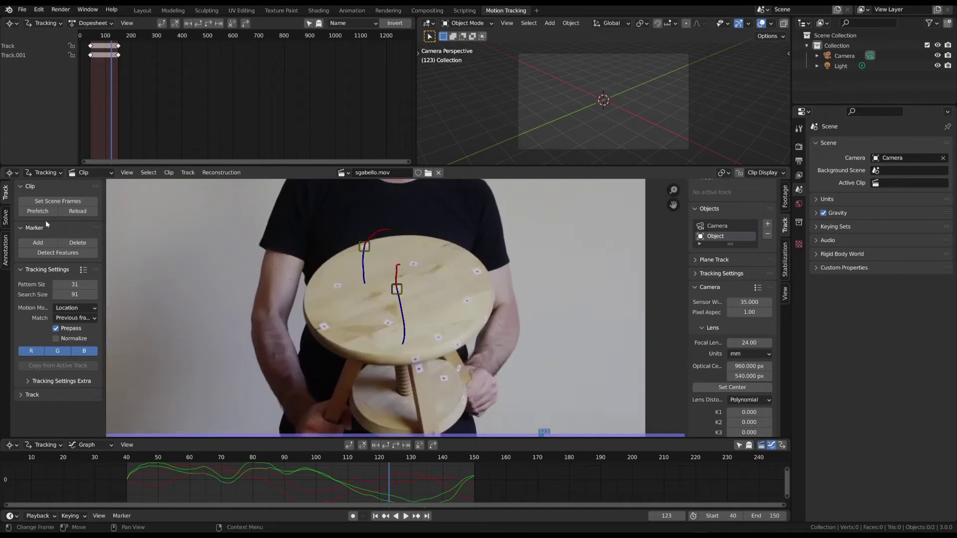
pyautogui.click(37, 242)
pyautogui.click(337, 288)
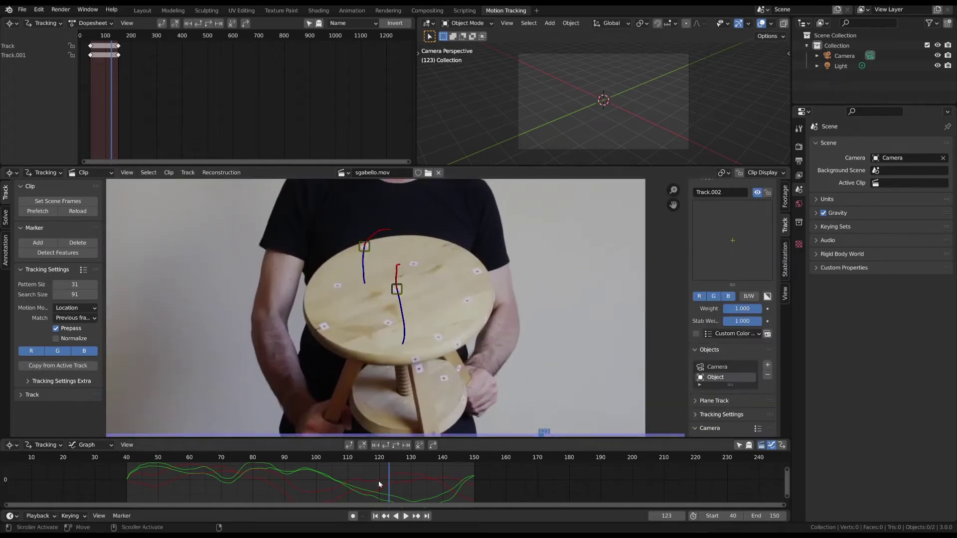
pyautogui.click(385, 515)
pyautogui.click(342, 317)
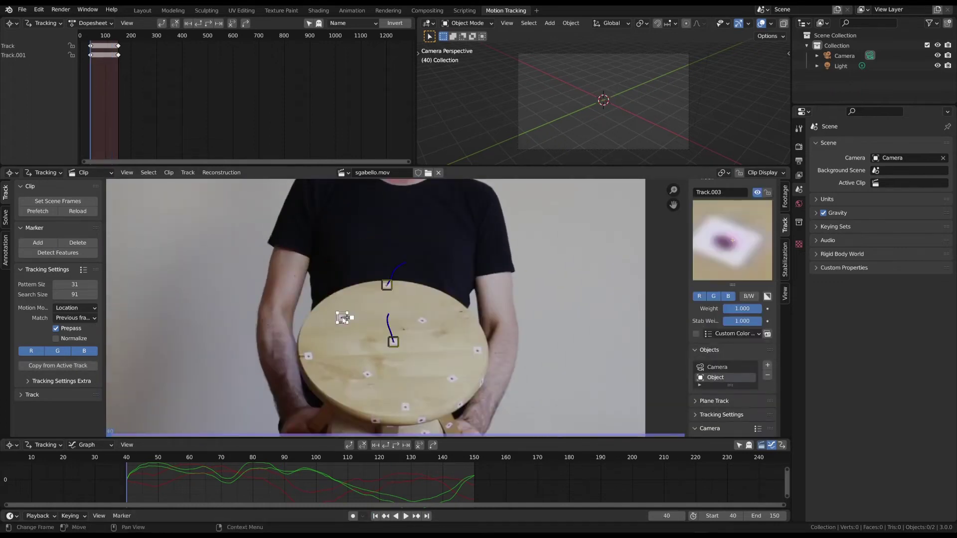
pyautogui.click(397, 447)
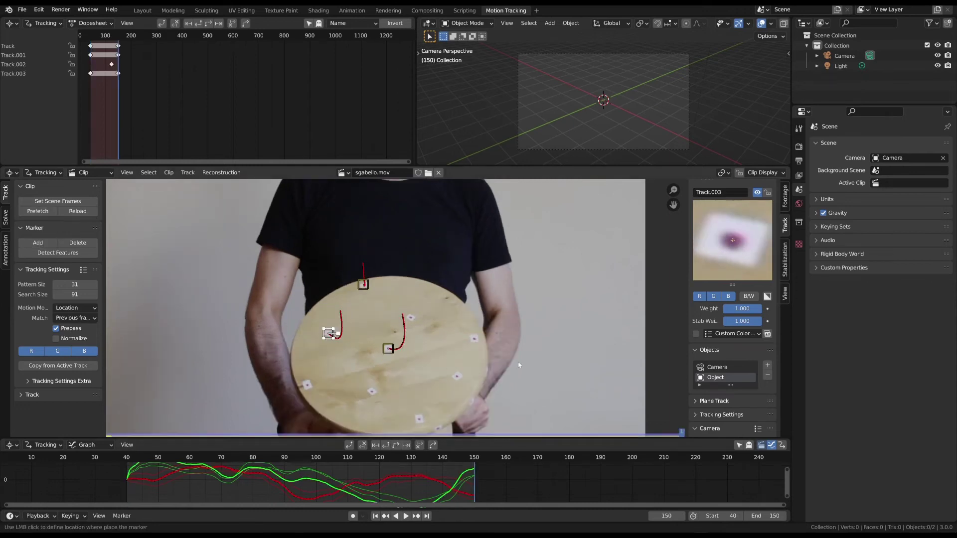
pyautogui.keyDown('ctrl'); pyautogui.click(474, 339); pyautogui.keyUp('ctrl')
pyautogui.click(385, 447)
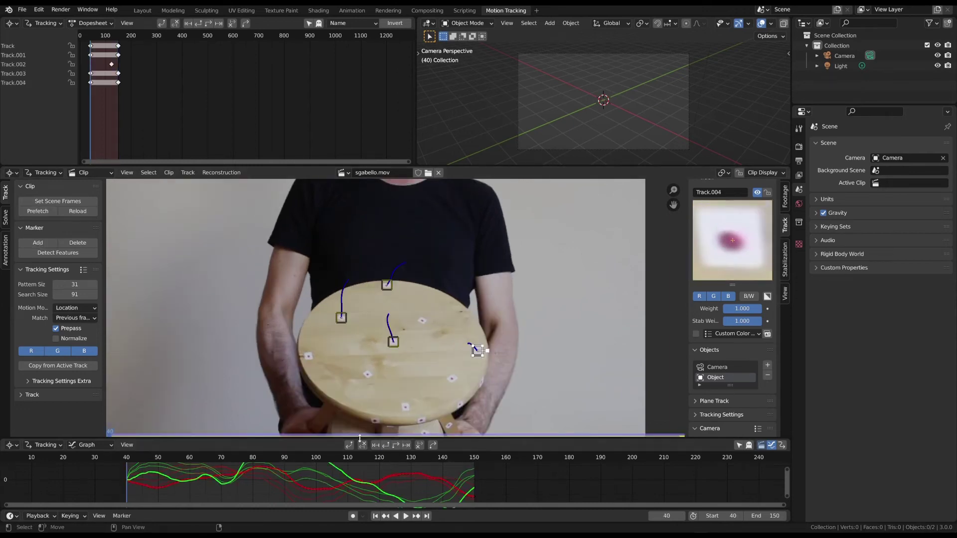
# Step: Add stool markers Track.005 through Track.008, alternately tracking forward to 150 and backwards to 40
pyautogui.click(38, 242)
pyautogui.click(404, 408)
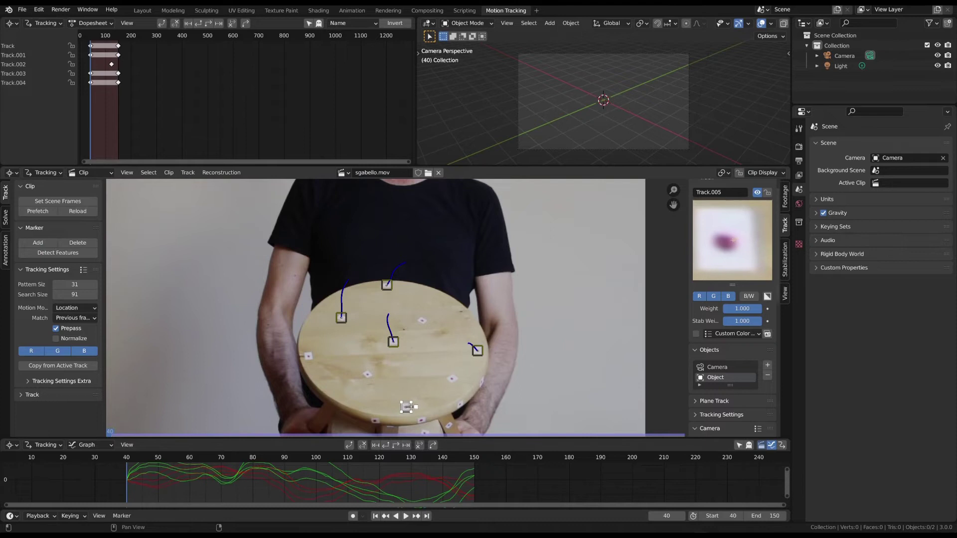
pyautogui.click(397, 446)
pyautogui.click(371, 391)
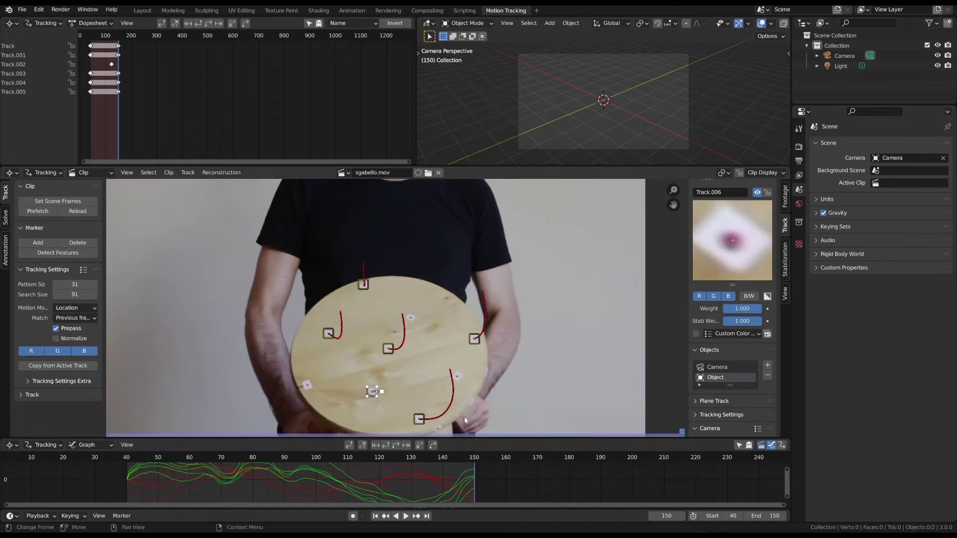
pyautogui.click(385, 447)
pyautogui.click(38, 242)
pyautogui.click(453, 377)
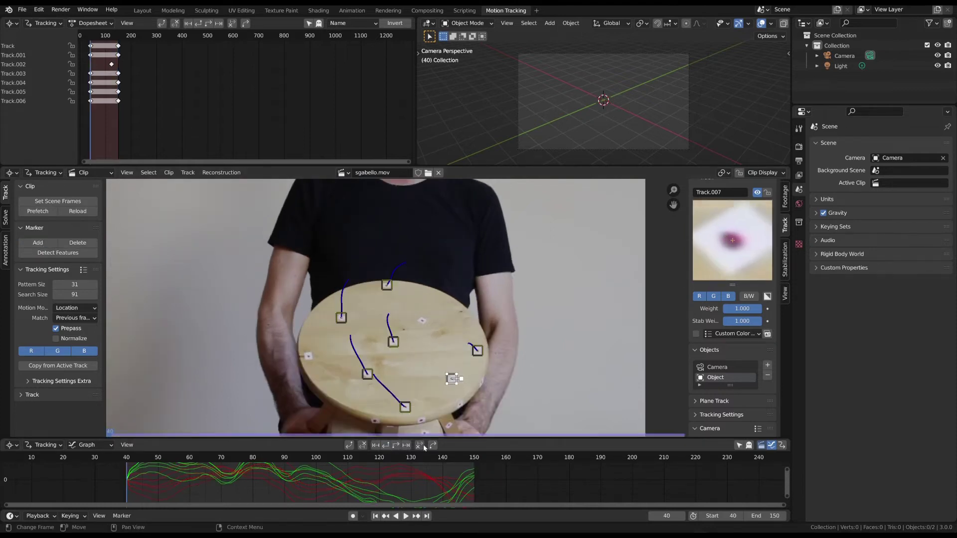
pyautogui.click(395, 445)
pyautogui.click(410, 318)
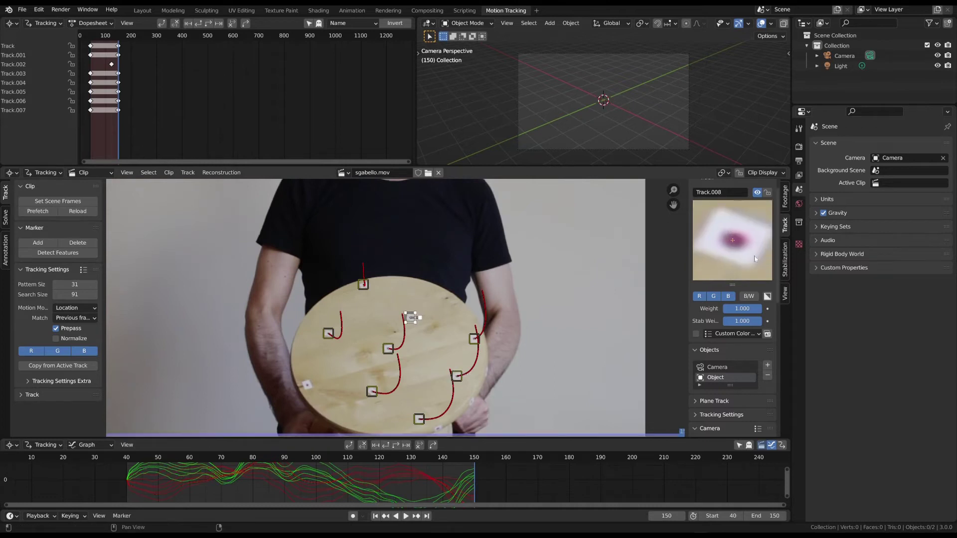
pyautogui.click(388, 446)
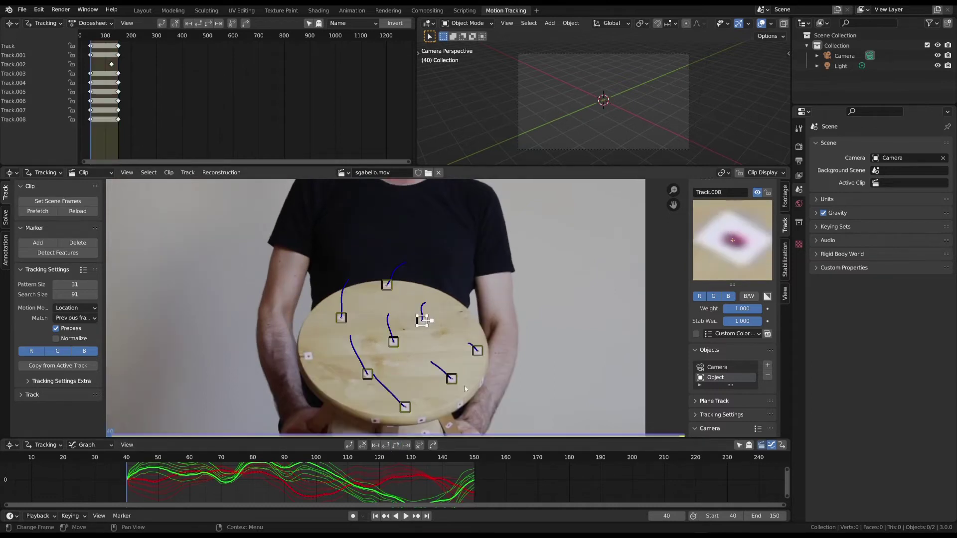
# Step: Scrub through frames 57–89 to review the tracks and reposition Track.003 on the white dot
pyautogui.click(180, 458)
pyautogui.moveTo(189, 459); pyautogui.dragTo(315, 461)
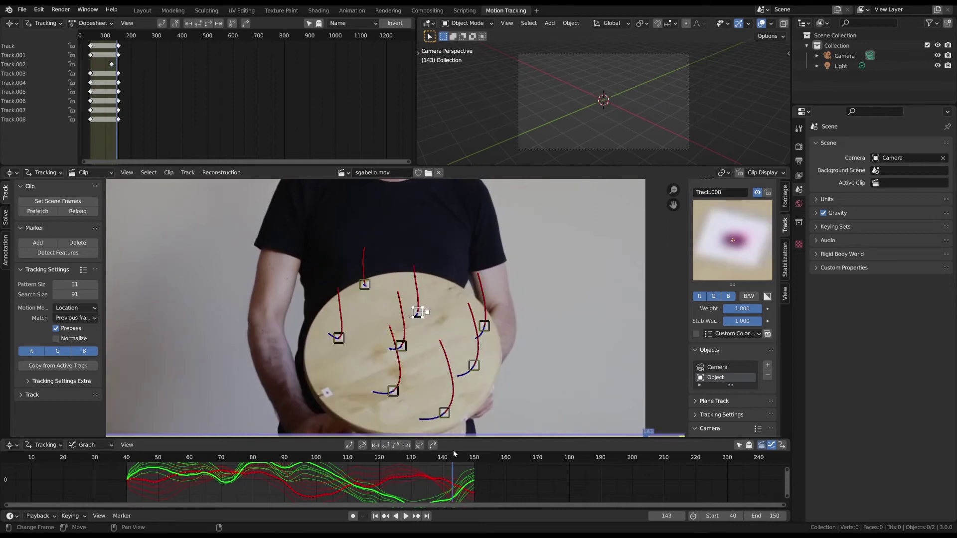
pyautogui.moveTo(453, 454); pyautogui.dragTo(281, 456)
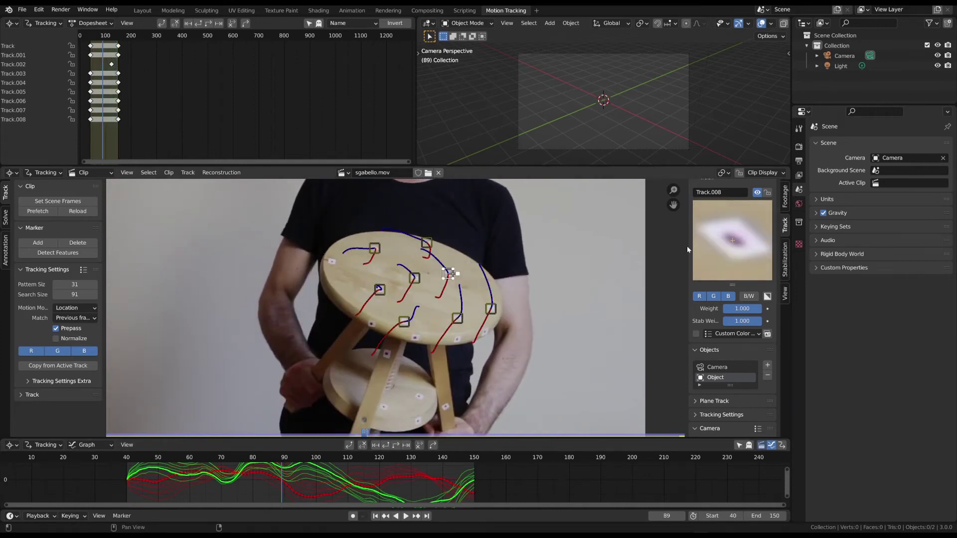
pyautogui.click(777, 173)
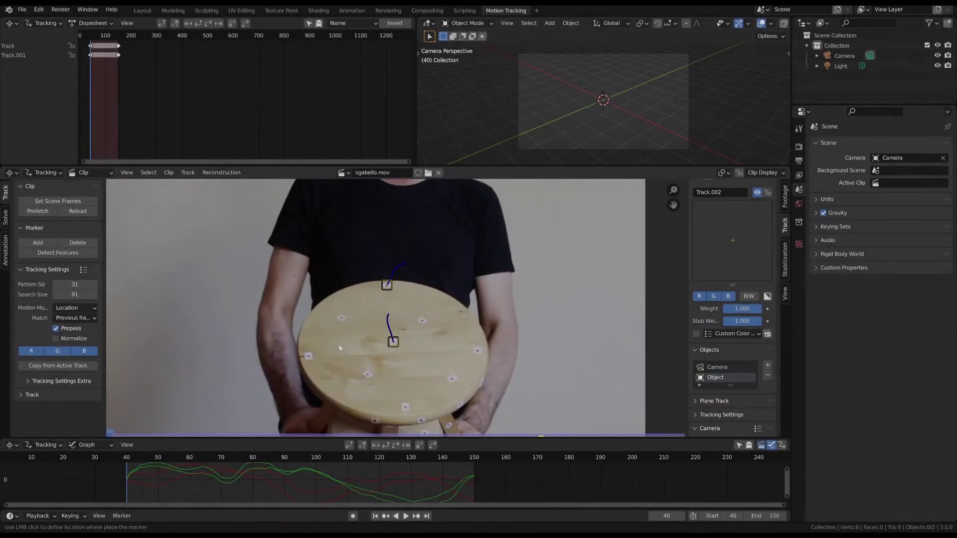
pyautogui.click(342, 317)
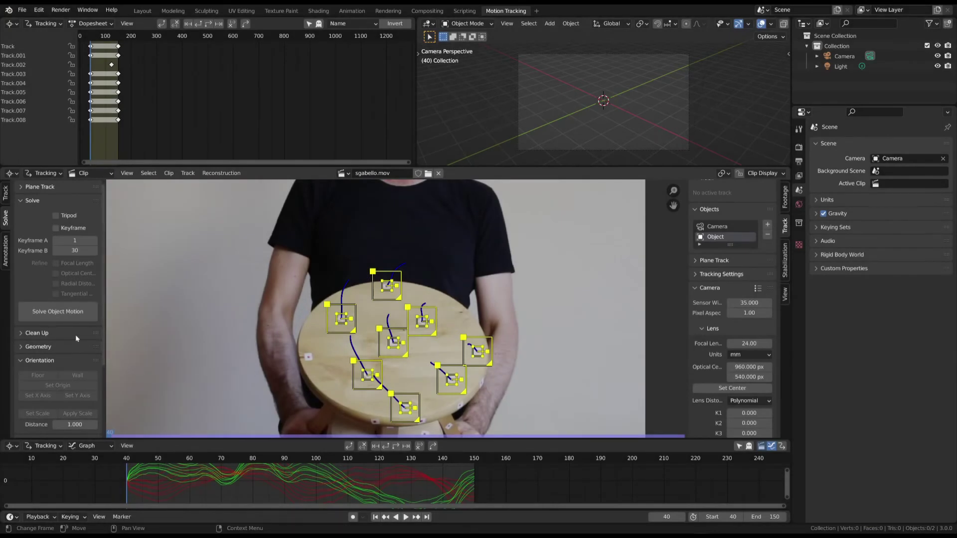
# Step: Solve the stool's object motion with keyframes A 40 and B 60, reaching 0.55 px error
pyautogui.click(61, 313)
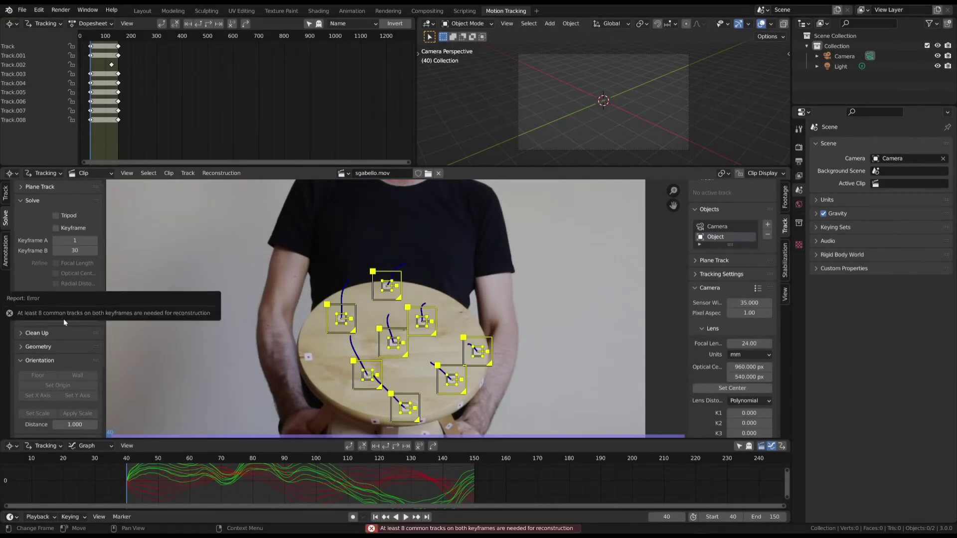
pyautogui.click(214, 272)
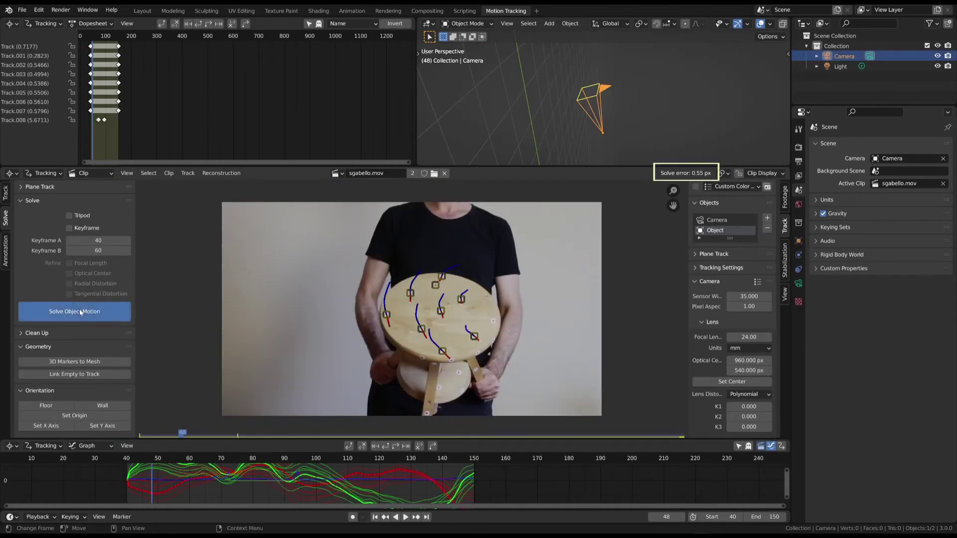
pyautogui.click(79, 311)
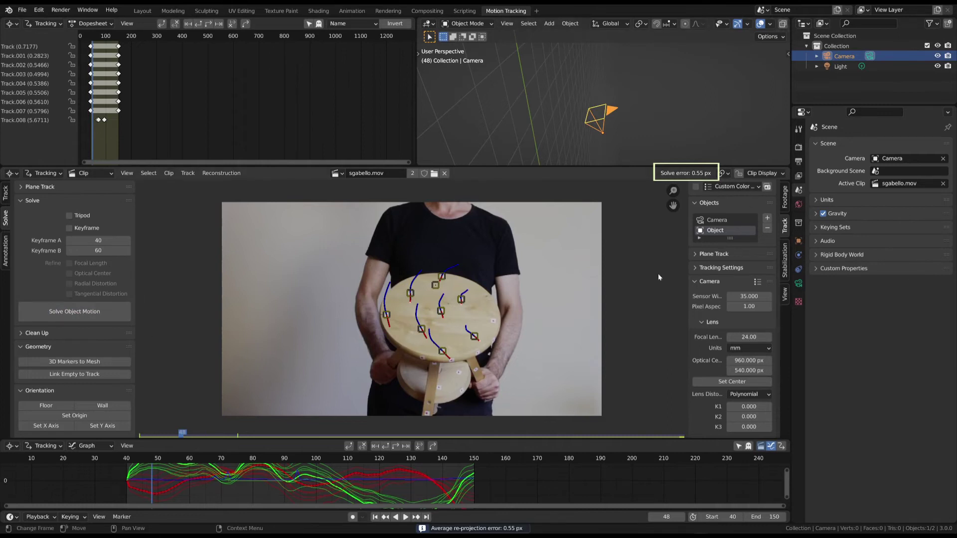
pyautogui.scroll(-5, 104, 337)
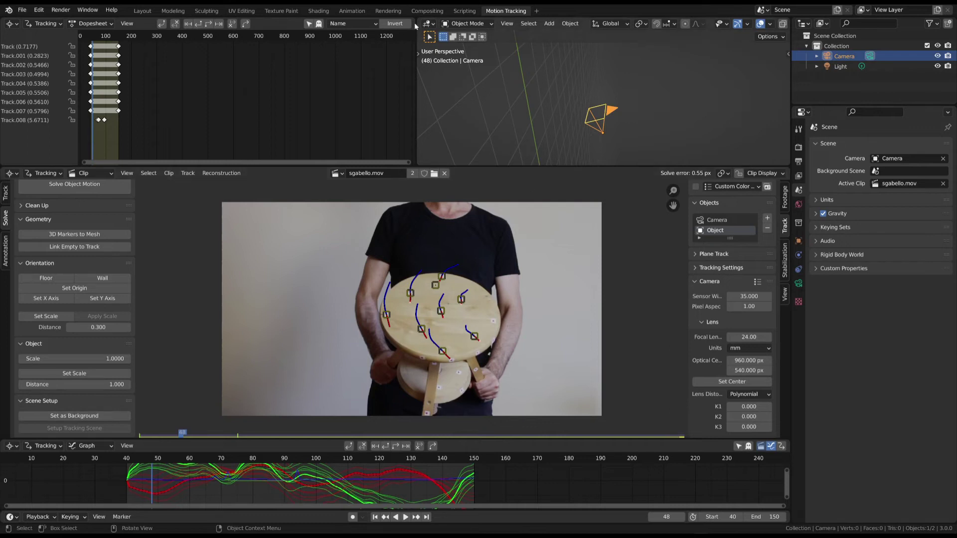
# Step: In the Layout workspace, add a Camera Solver constraint to the camera
pyautogui.click(144, 11)
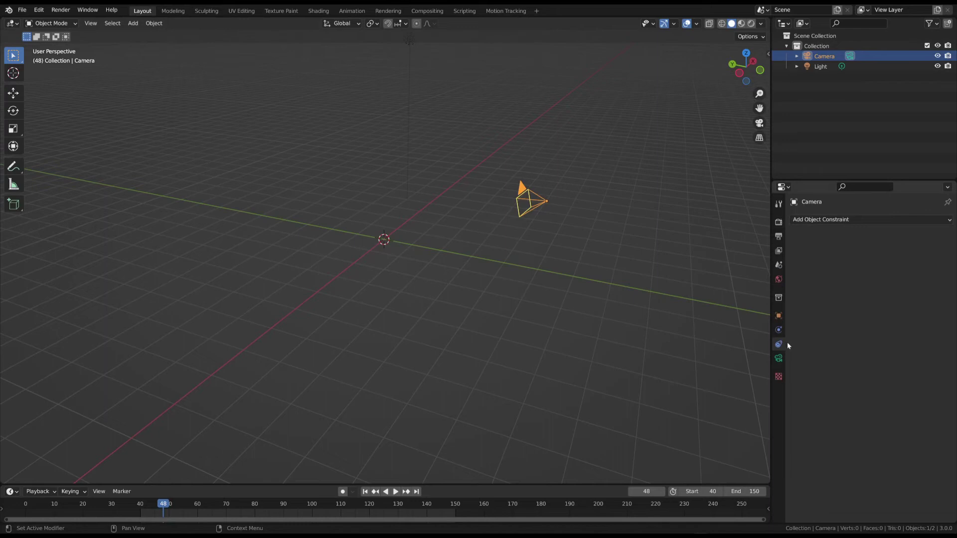
pyautogui.click(849, 220)
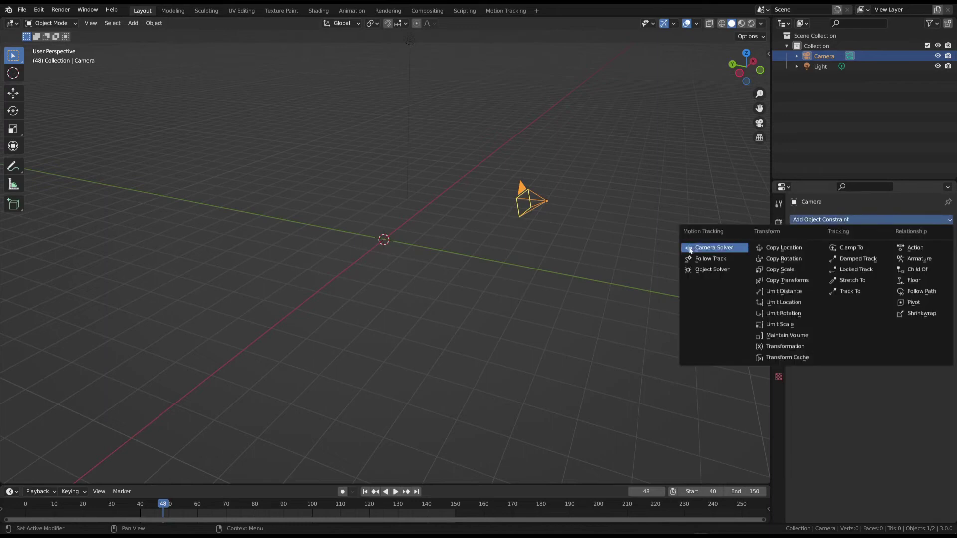
pyautogui.click(707, 249)
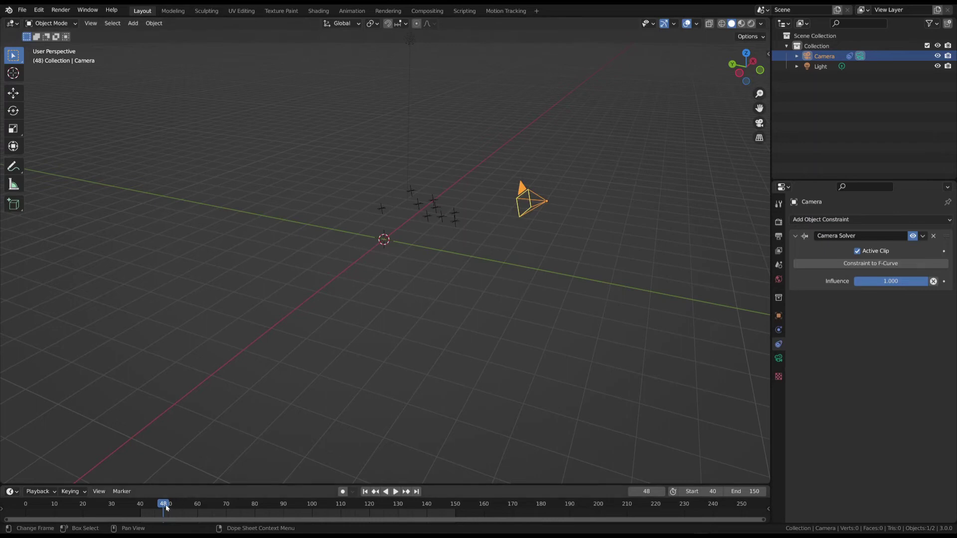
# Step: Play the solved motion, stop at frame 125, and look through the scene camera
pyautogui.moveTo(148, 507); pyautogui.dragTo(234, 506)
pyautogui.press('space')
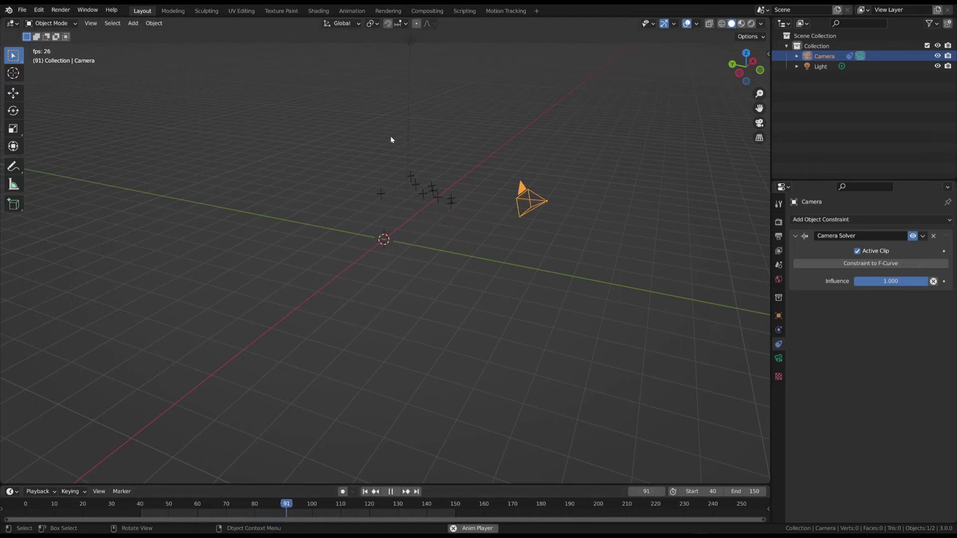
pyautogui.press('space')
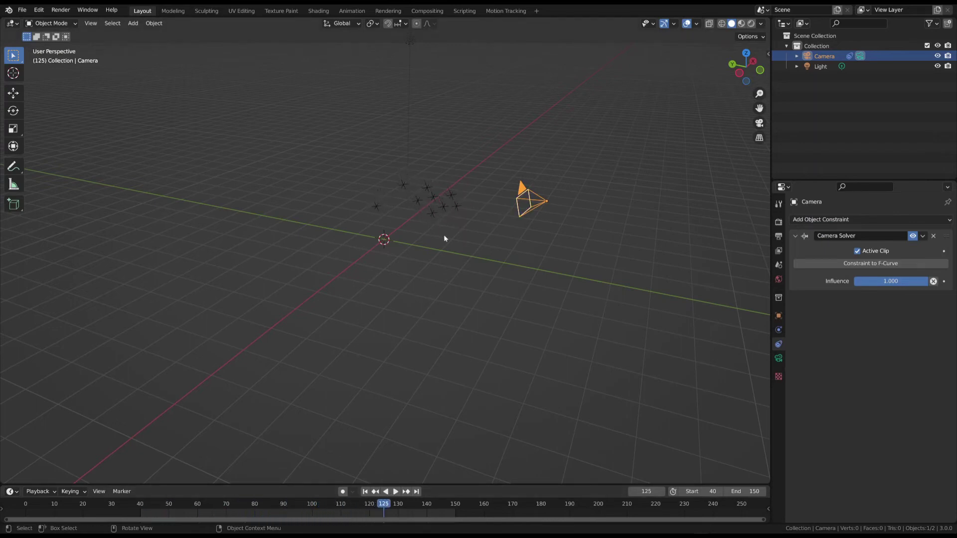
pyautogui.click(759, 123)
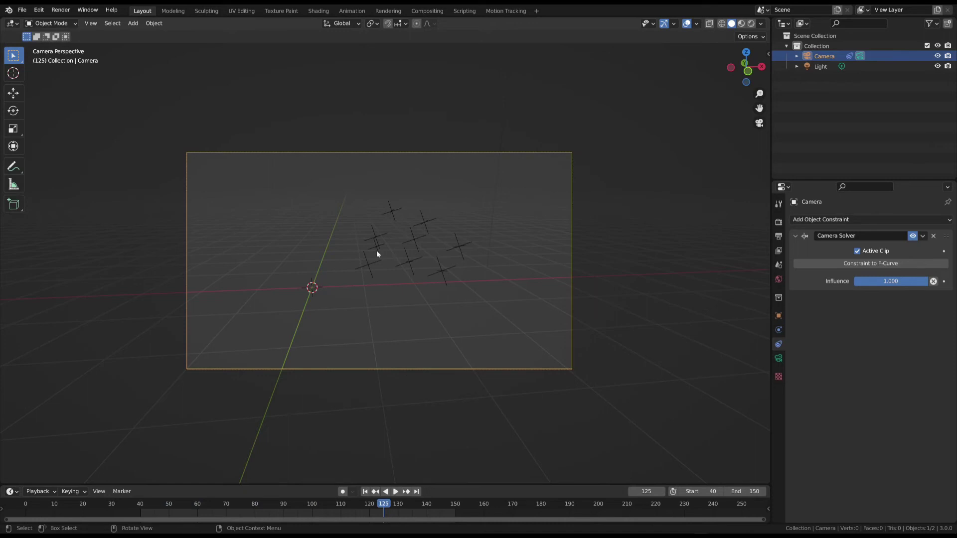
# Step: Set sgabello.mov as the camera's movie-clip background image and play from frame 40
pyautogui.click(777, 359)
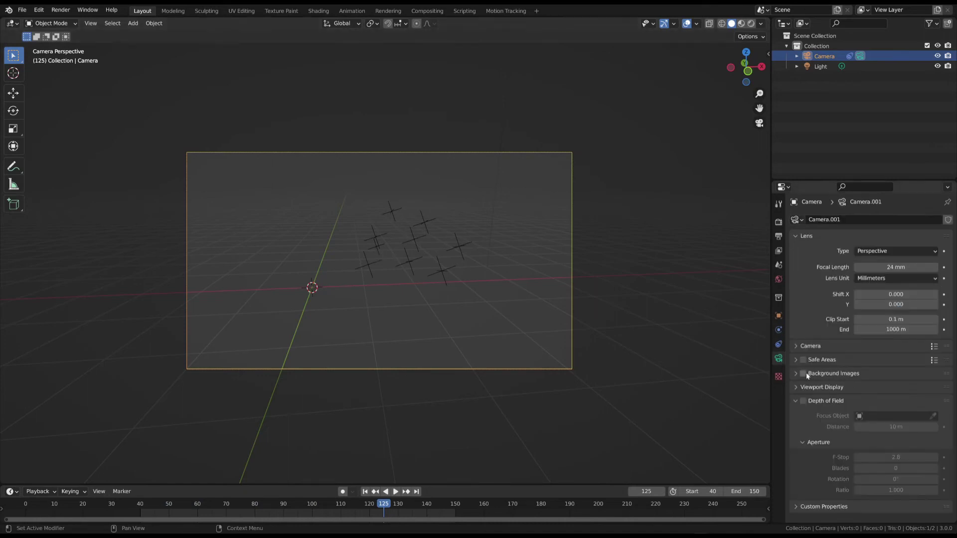
pyautogui.click(796, 373)
pyautogui.click(875, 388)
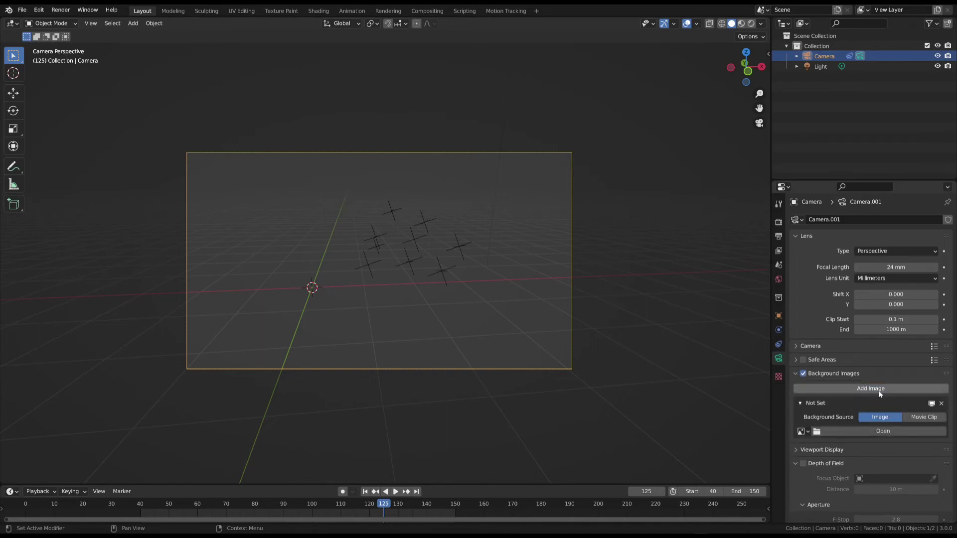
pyautogui.click(933, 421)
pyautogui.click(802, 445)
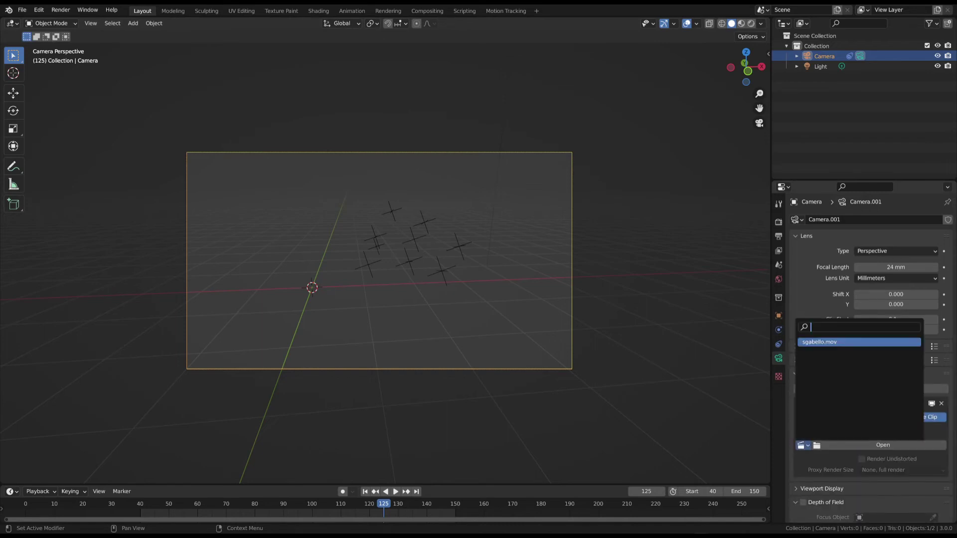
pyautogui.click(819, 341)
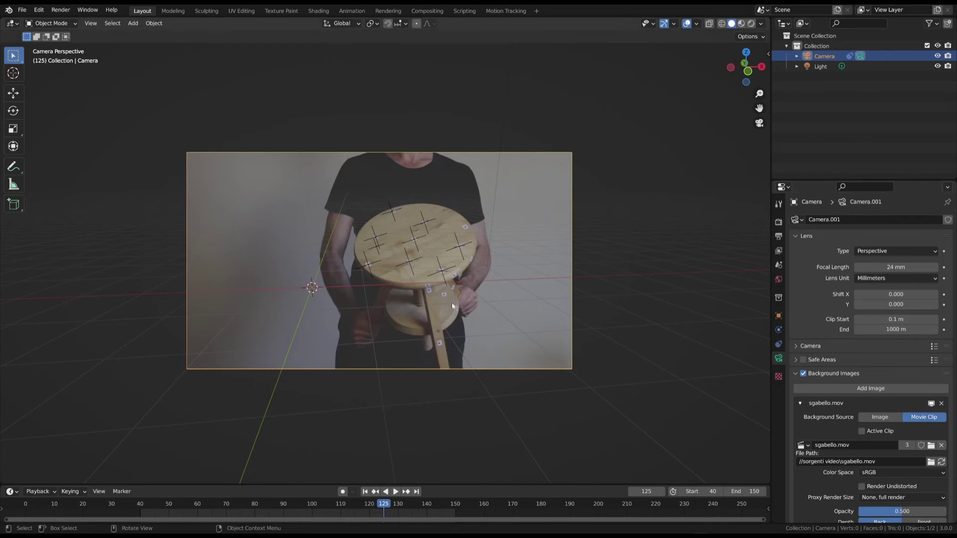
pyautogui.click(365, 491)
pyautogui.press('space')
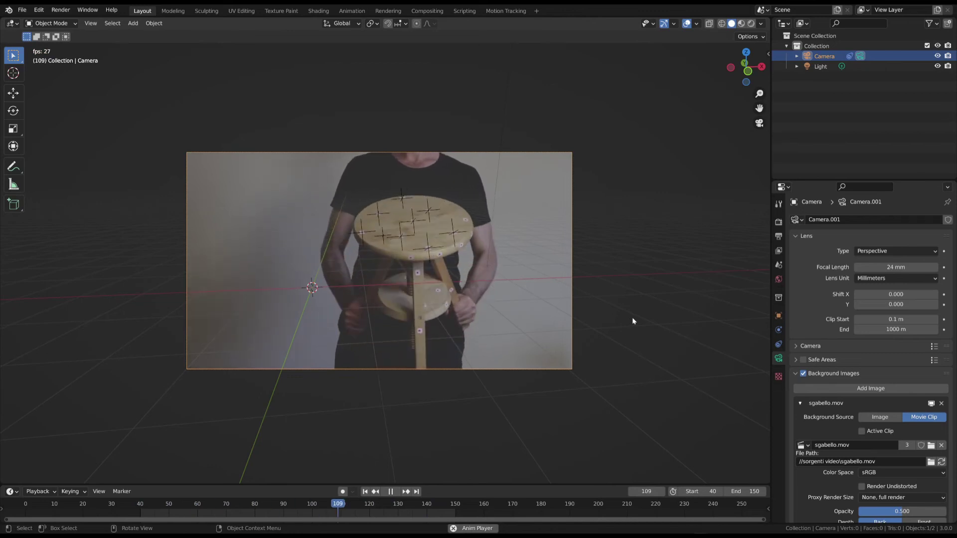
# Step: Stop playback at frame 117 and rotate the camera in the perspective view
pyautogui.press('space')
pyautogui.moveTo(427, 290); pyautogui.dragTo(532, 241, button='middle')
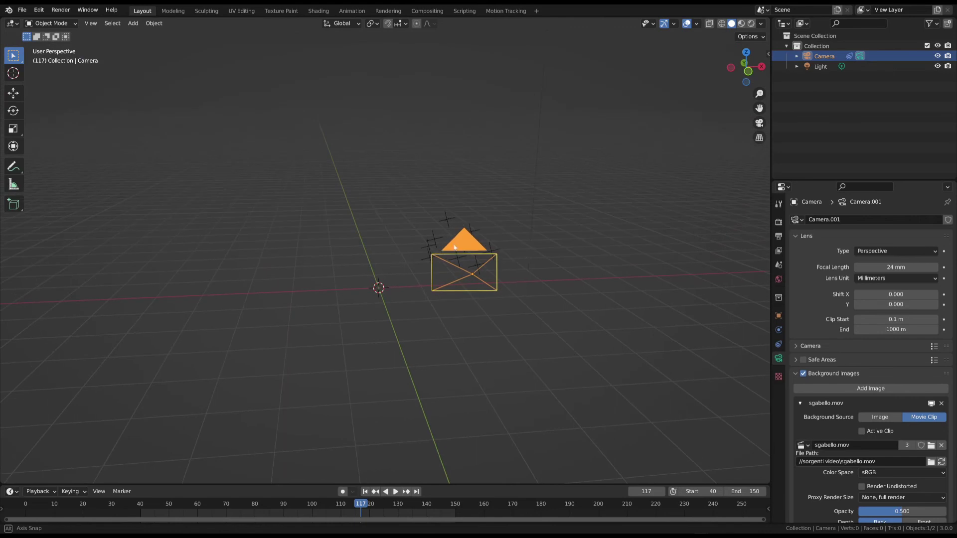
pyautogui.press('r')
pyautogui.click(545, 259)
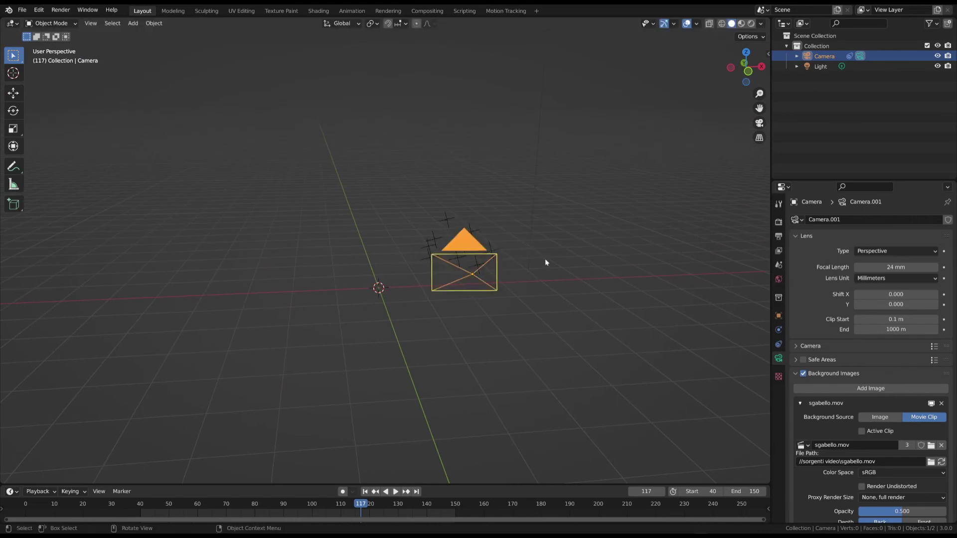
# Step: Rotate the camera again in the top and right side views, then orbit back to perspective
pyautogui.press('KP_7')
pyautogui.keyDown('shift'); pyautogui.moveTo(519, 233); pyautogui.dragTo(591, 310, button='middle'); pyautogui.keyUp('shift')
pyautogui.press('r')
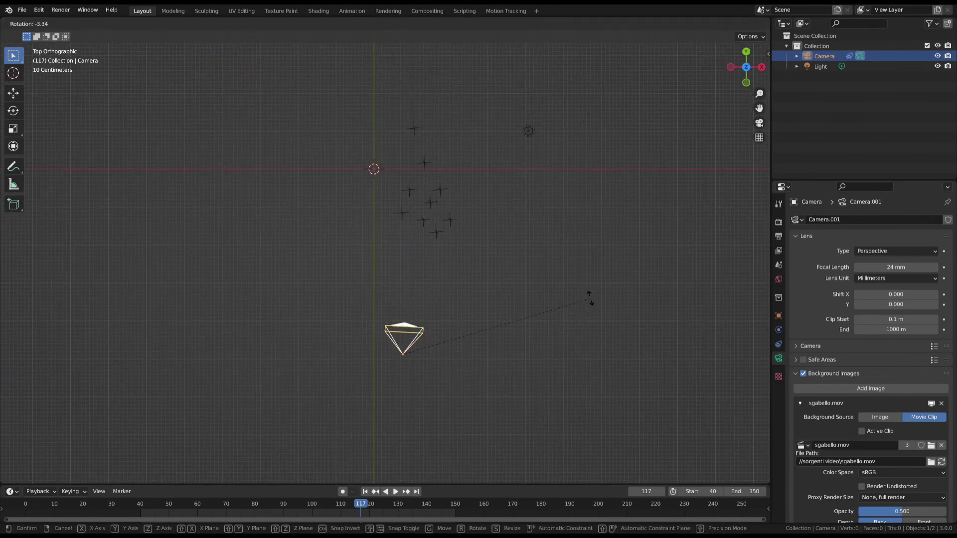
pyautogui.click(576, 277)
pyautogui.press('KP_3')
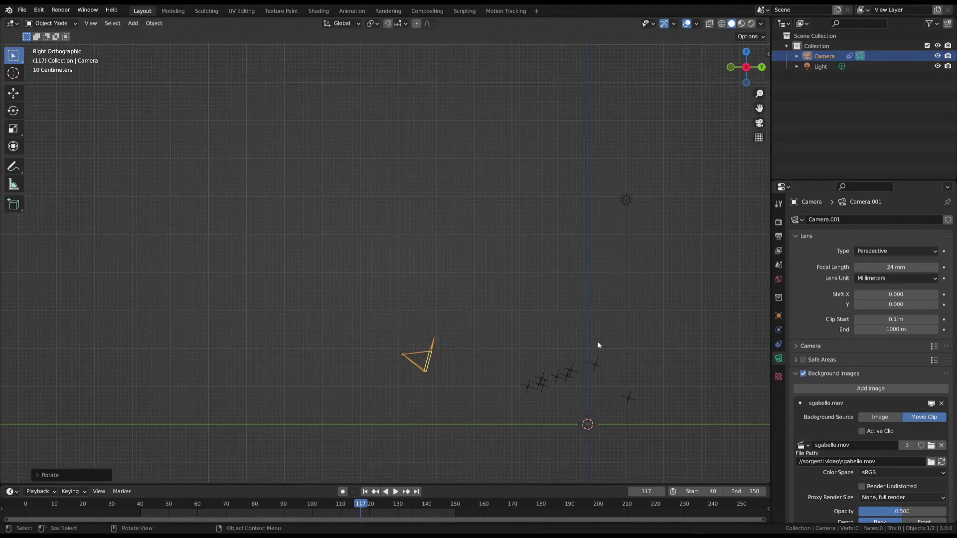
pyautogui.press('r')
pyautogui.click(617, 335)
pyautogui.moveTo(617, 334); pyautogui.dragTo(425, 271, button='middle')
# Step: Add a cube, scale it down and move it near the tracked points
pyautogui.hotkey('shift', 'a')
pyautogui.moveTo(369, 131)
pyautogui.click(461, 144)
pyautogui.press('s')
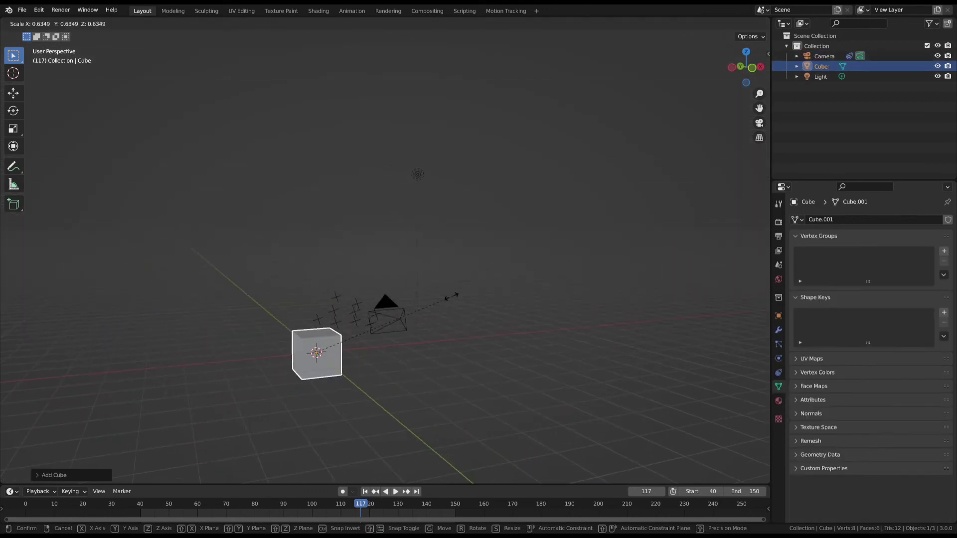
pyautogui.click(390, 315)
pyautogui.press('g')
pyautogui.click(363, 279)
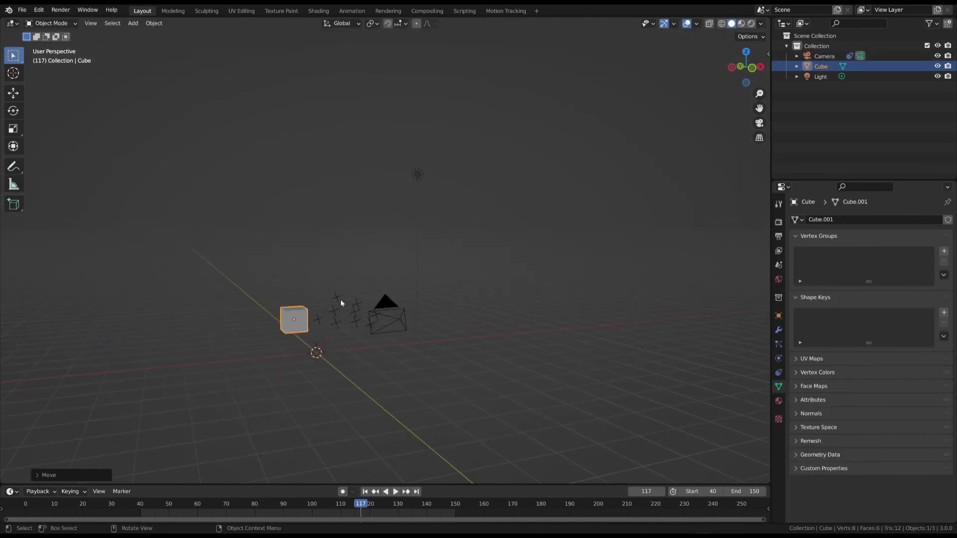
# Step: Give the cube an Object Solver constraint with tracking object Object and camera Camera
pyautogui.click(778, 373)
pyautogui.click(850, 219)
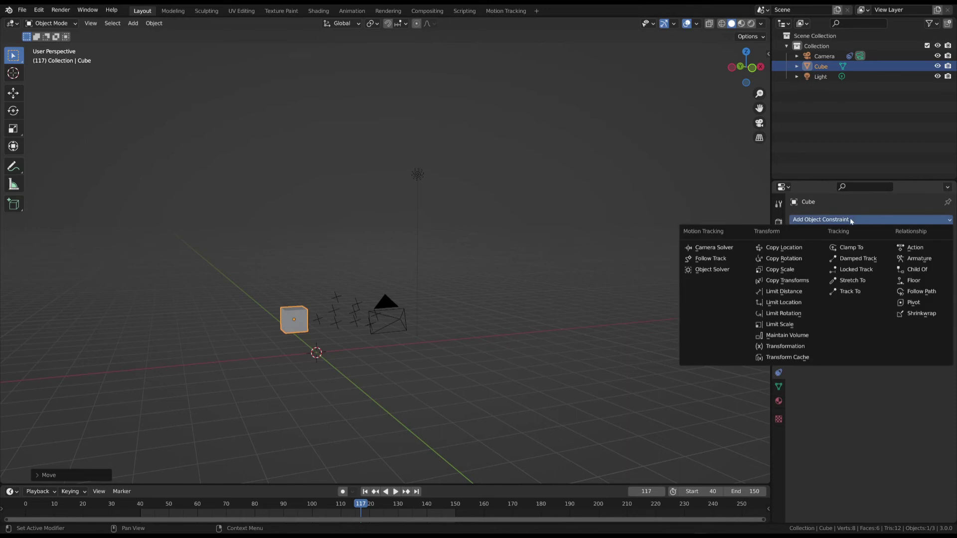
pyautogui.click(716, 269)
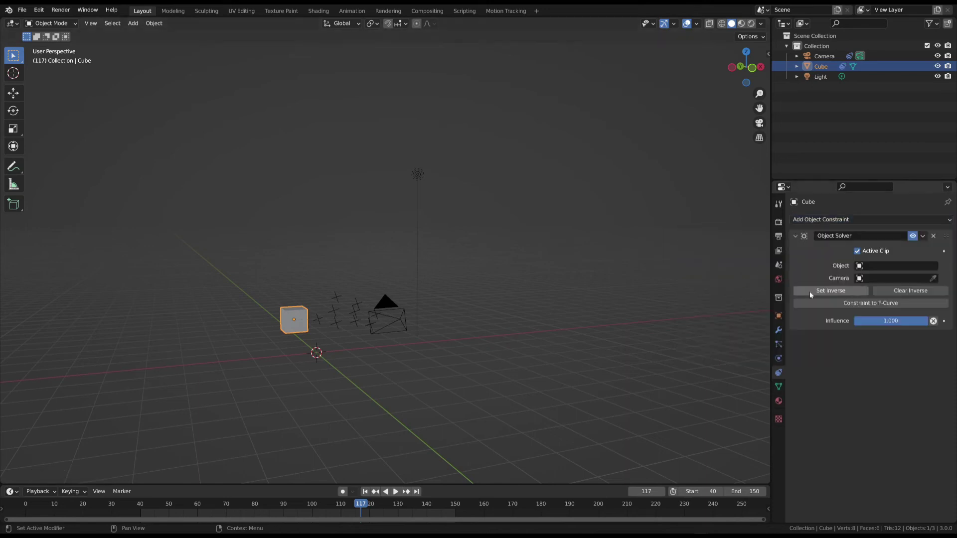
pyautogui.click(872, 266)
pyautogui.click(847, 291)
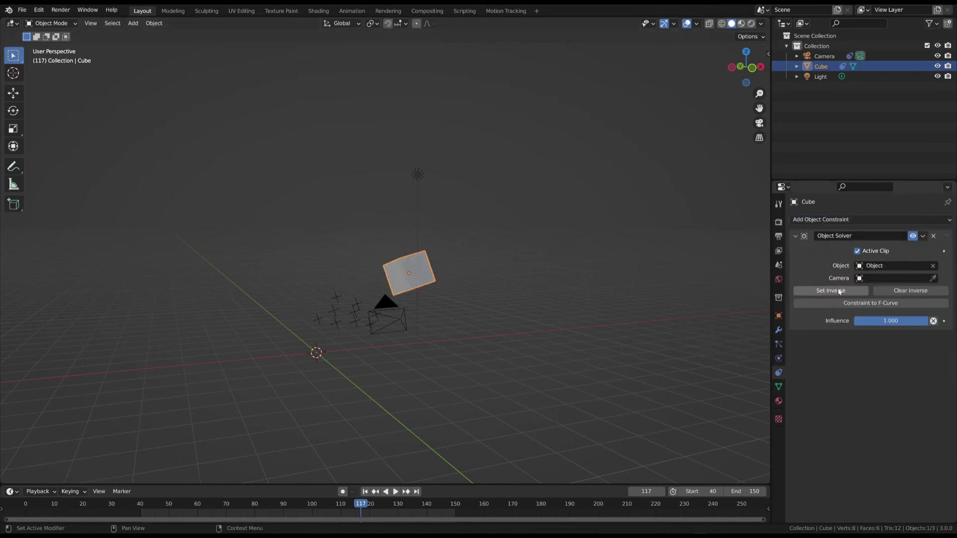
pyautogui.click(896, 278)
pyautogui.click(852, 293)
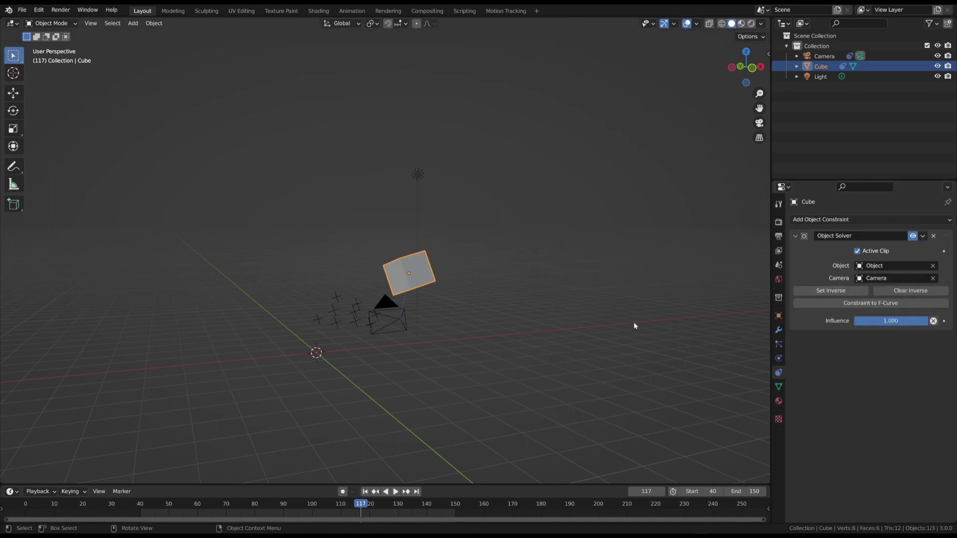
# Step: Stop playback at frame 100 and move the cube onto the track markers in top view
pyautogui.press('space')
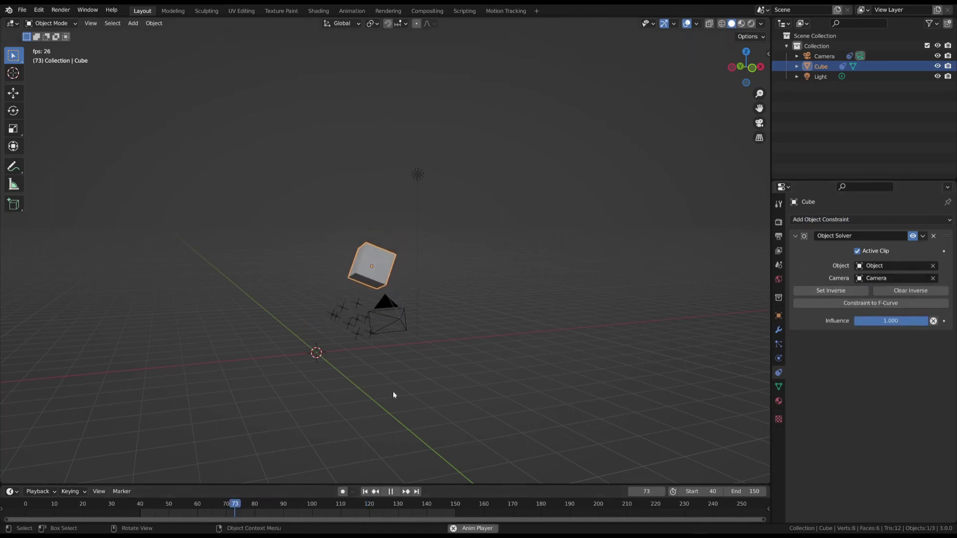
pyautogui.press('space')
pyautogui.moveTo(398, 289); pyautogui.dragTo(466, 317, button='middle')
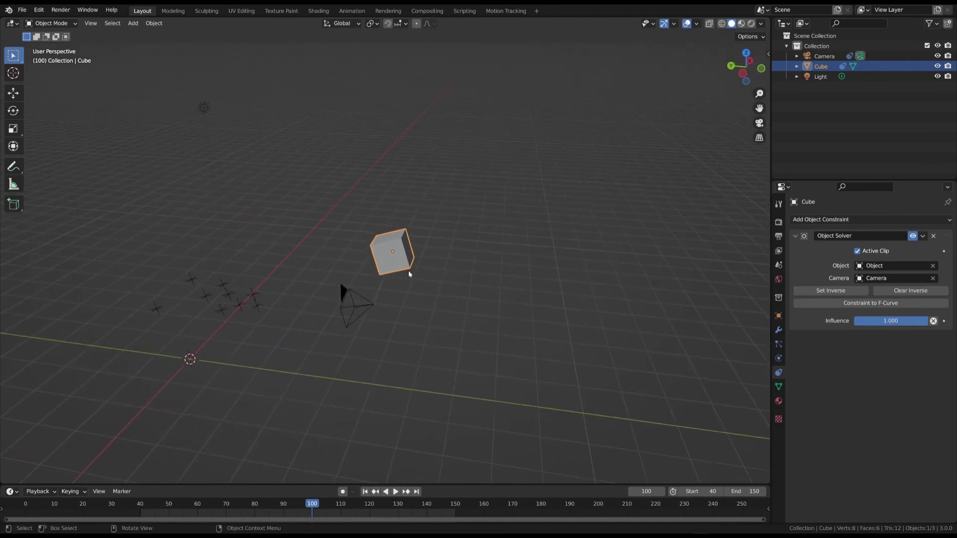
pyautogui.press('KP_7')
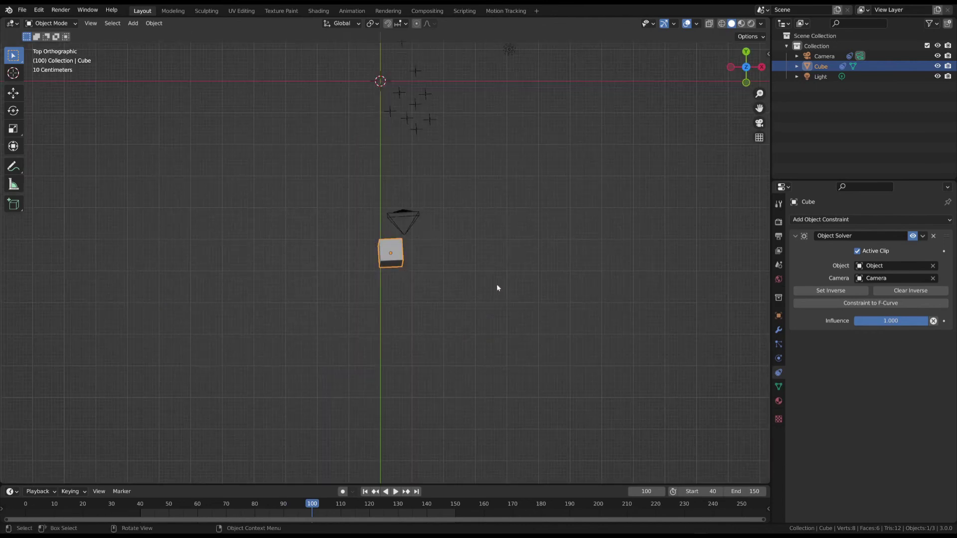
pyautogui.keyDown('shift'); pyautogui.moveTo(496, 288); pyautogui.dragTo(479, 339, button='middle'); pyautogui.keyUp('shift')
pyautogui.press('g')
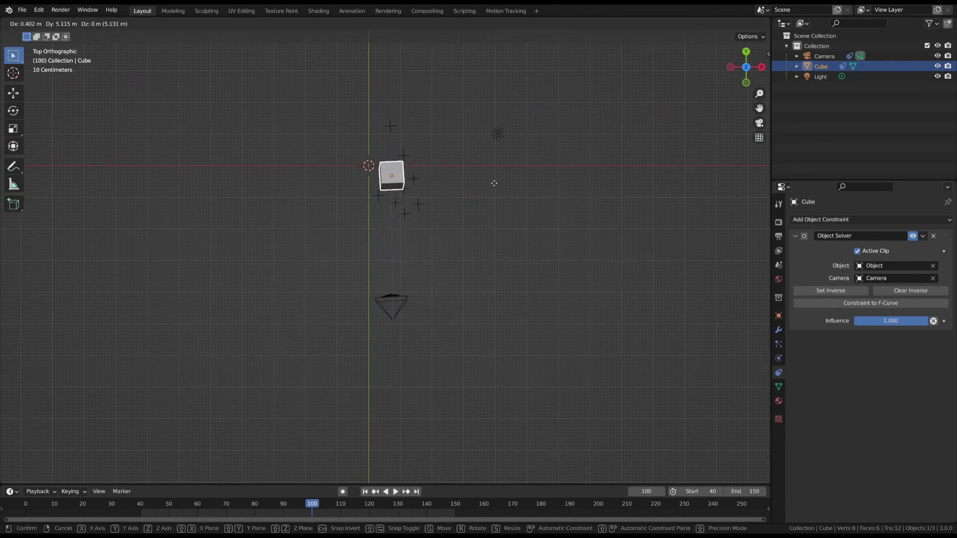
pyautogui.click(494, 183)
# Step: Set the cube's height beside the markers in right side view and scrub frames to check it
pyautogui.press('KP_3')
pyautogui.press('g')
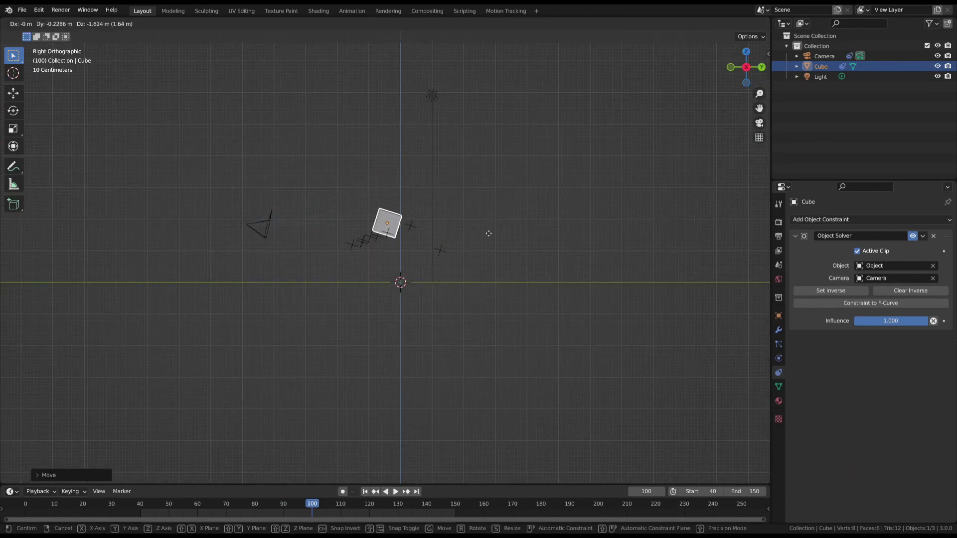
pyautogui.click(487, 238)
pyautogui.moveTo(485, 243); pyautogui.dragTo(349, 450, button='middle')
pyautogui.moveTo(296, 501); pyautogui.dragTo(235, 479)
pyautogui.scroll(-1, 319, 261)
pyautogui.moveTo(319, 261); pyautogui.dragTo(462, 252, button='middle')
# Step: Look through the scene camera and play from the start frame over the footage
pyautogui.press('space')
pyautogui.press('KP_0')
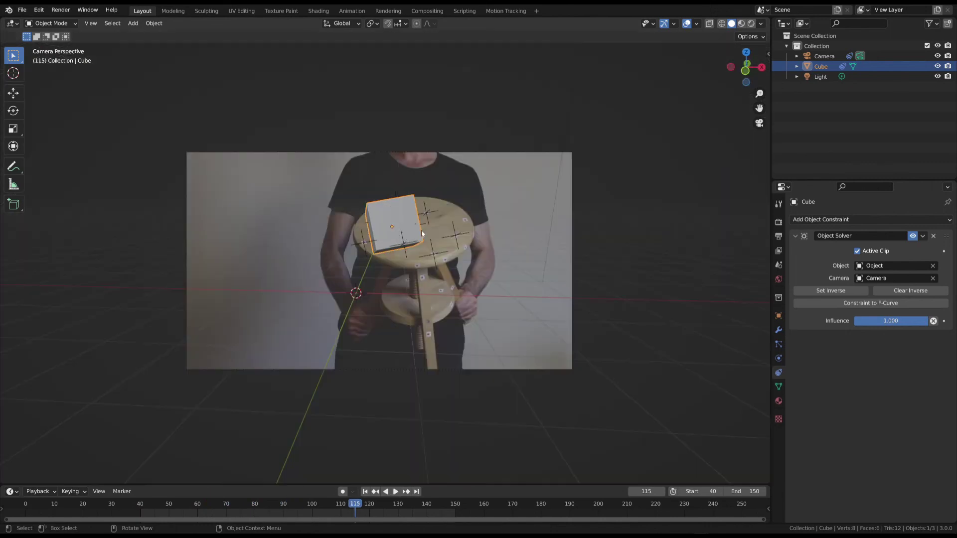
pyautogui.click(367, 492)
pyautogui.press('space')
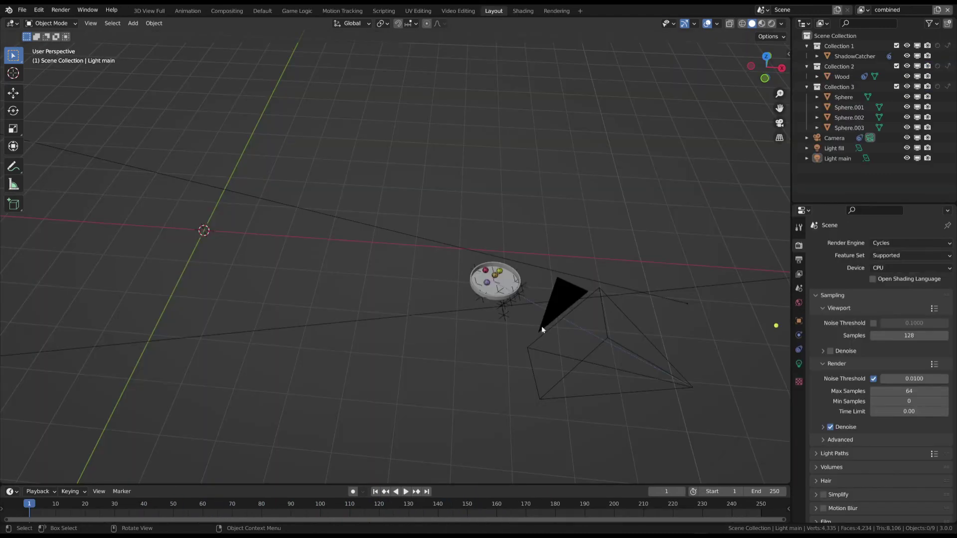
# Step: Play the finished dish scene, stop at frame 76, and zoom in on the four spheres
pyautogui.press('space')
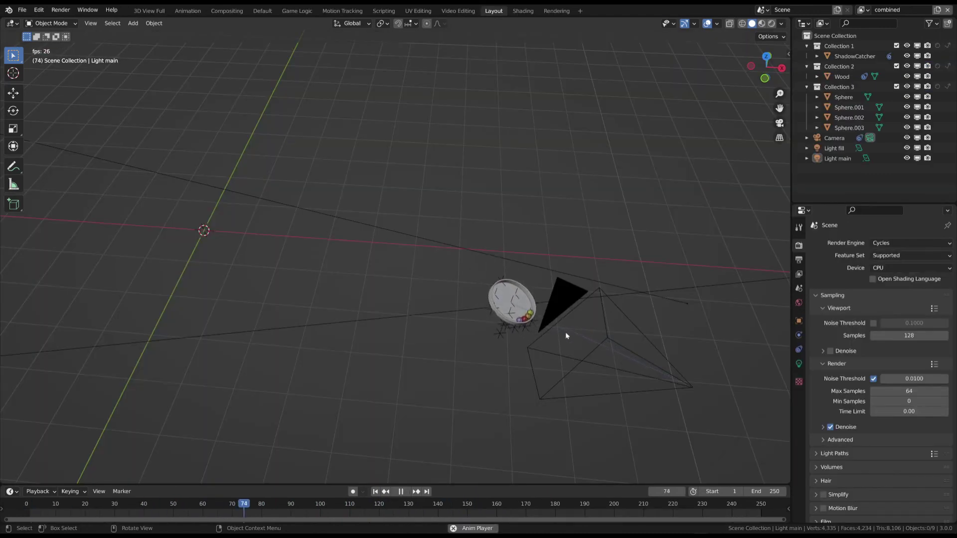
pyautogui.press('space')
pyautogui.scroll(6, 548, 328)
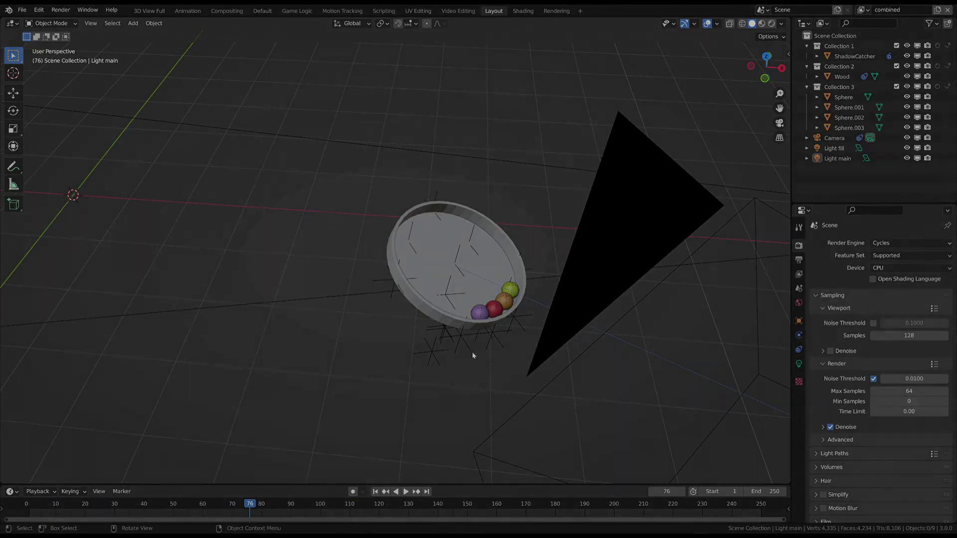